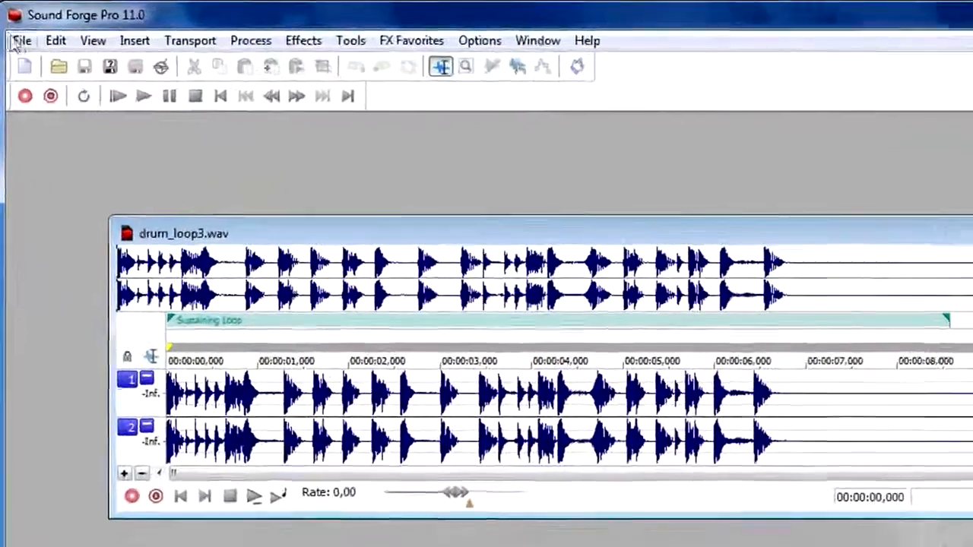
# Create a new sound file with a 44.100 Hz sample rate, 16 bit depth and 2 (Stereo) channels
pyautogui.click(16, 29)
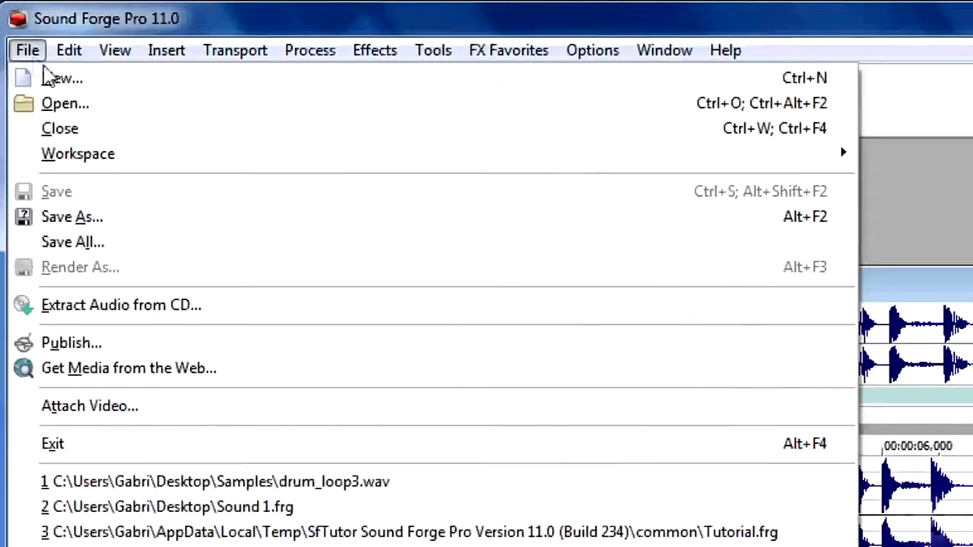
pyautogui.click(47, 77)
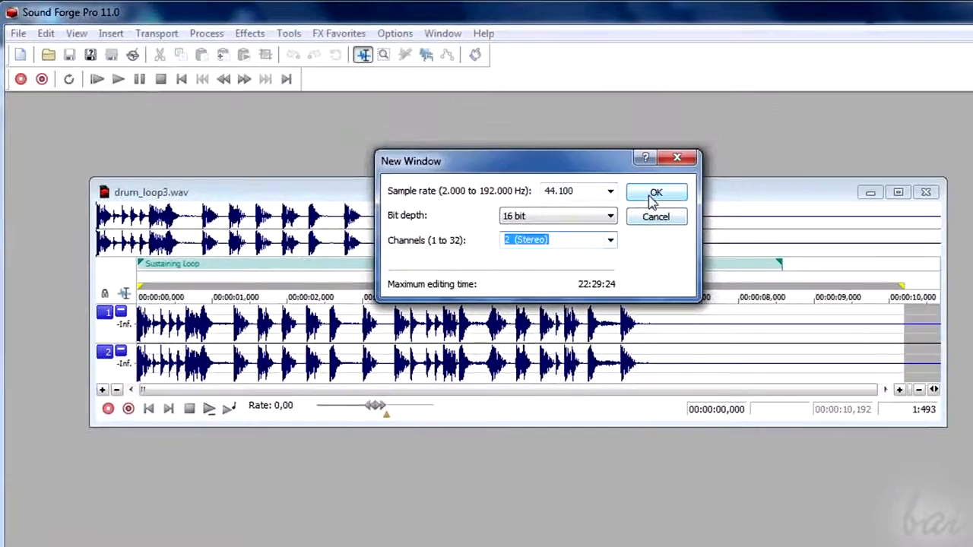
pyautogui.click(959, 288)
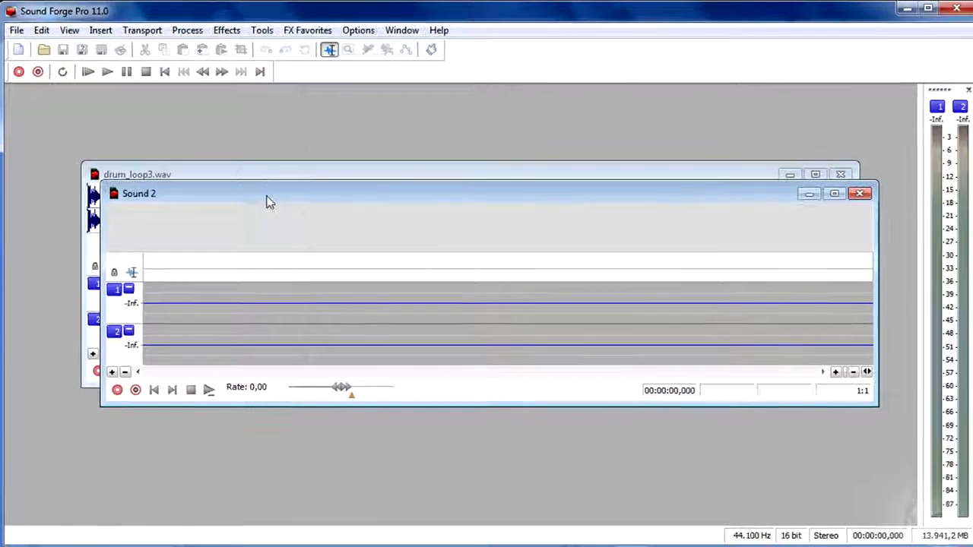
# Move the new empty sound window over the drum_loop3.wav window and close it
pyautogui.moveTo(294, 220); pyautogui.dragTo(250, 154)
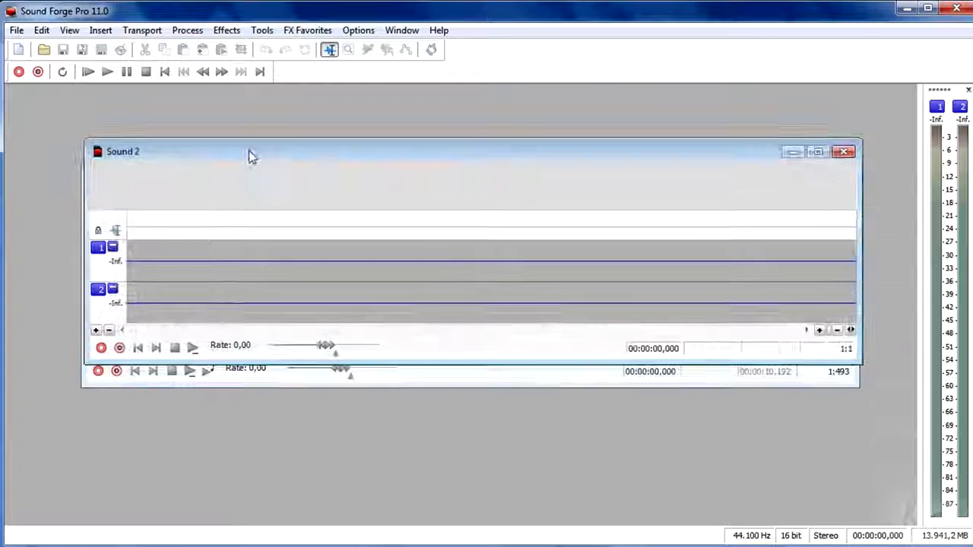
pyautogui.click(845, 149)
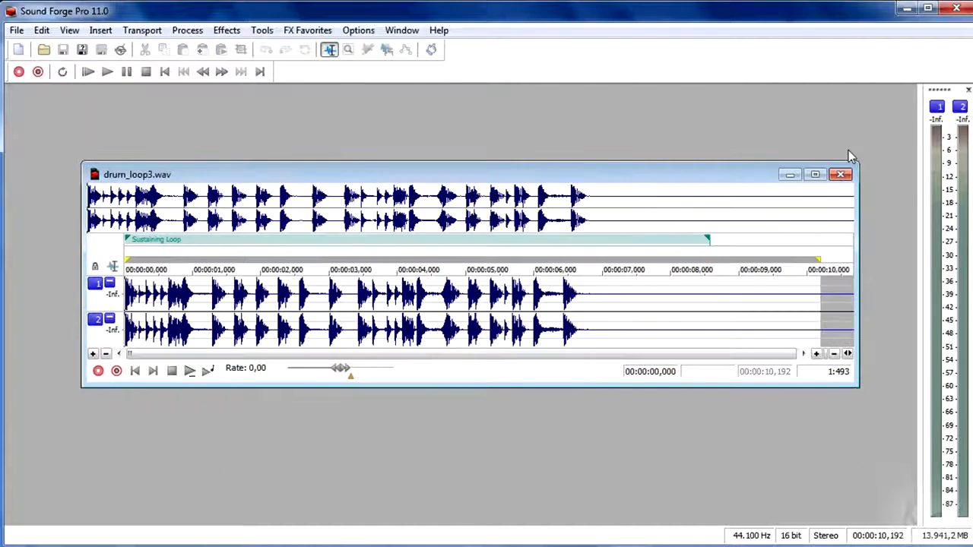
# Minimize and restore the drum_loop3.wav data window, and maximize it and return it to its floating size
pyautogui.click(789, 175)
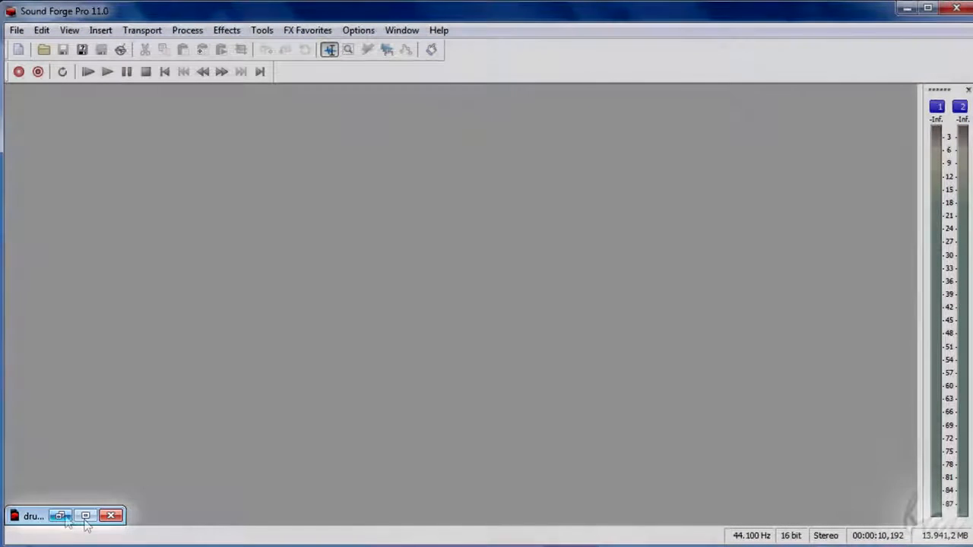
pyautogui.click(61, 516)
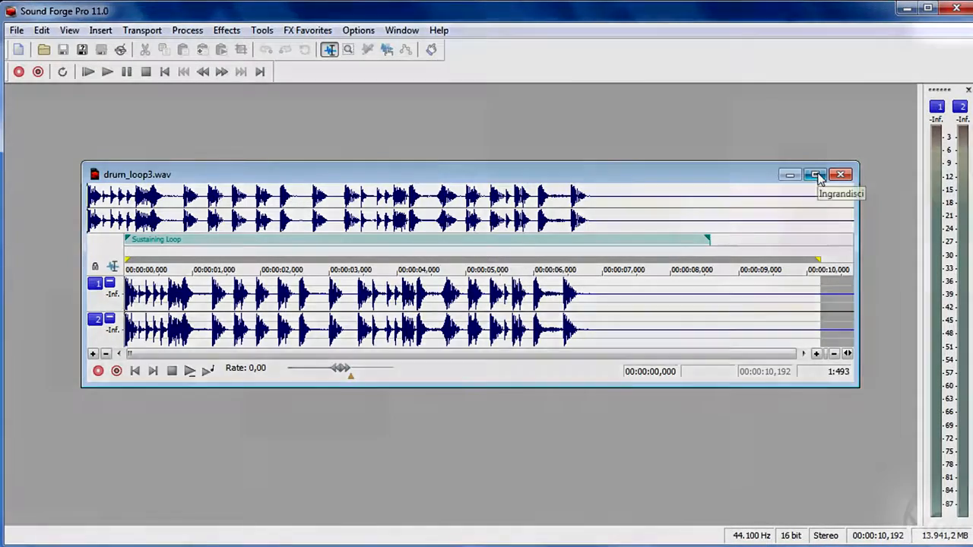
pyautogui.click(816, 176)
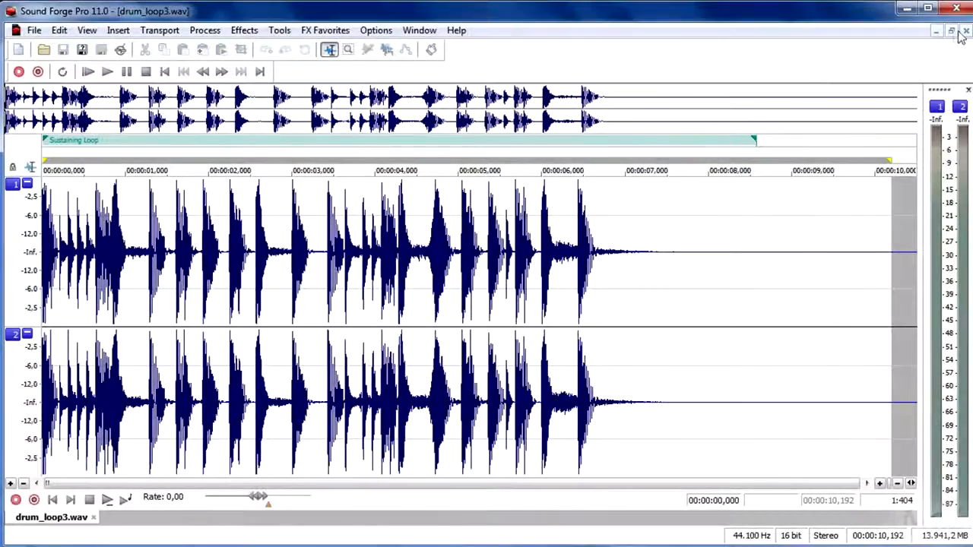
pyautogui.click(951, 31)
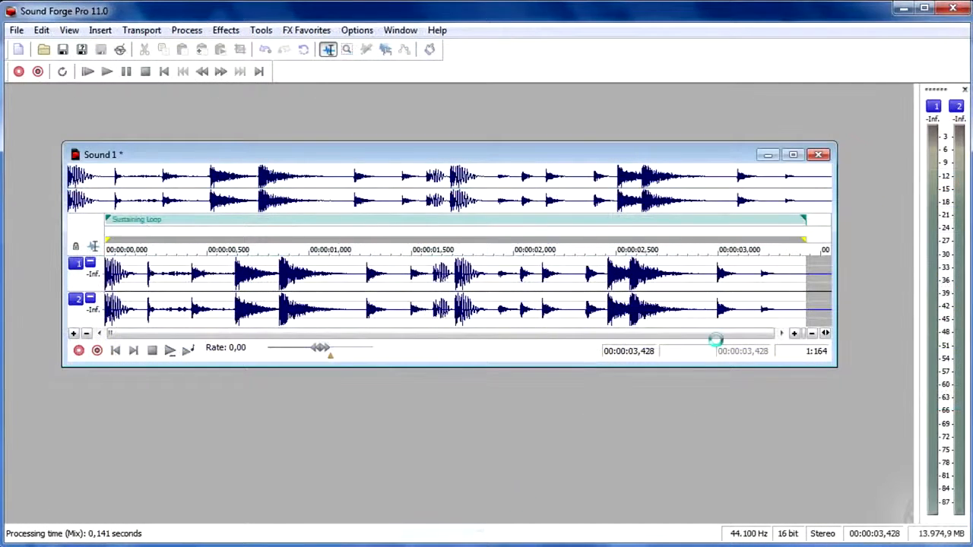
# Mix drum_loop3.wav into Sound 1 at 00:00:03,428, keeping source and destination volumes at 0,00 dB with no fades
pyautogui.moveTo(828, 297); pyautogui.dragTo(804, 292)
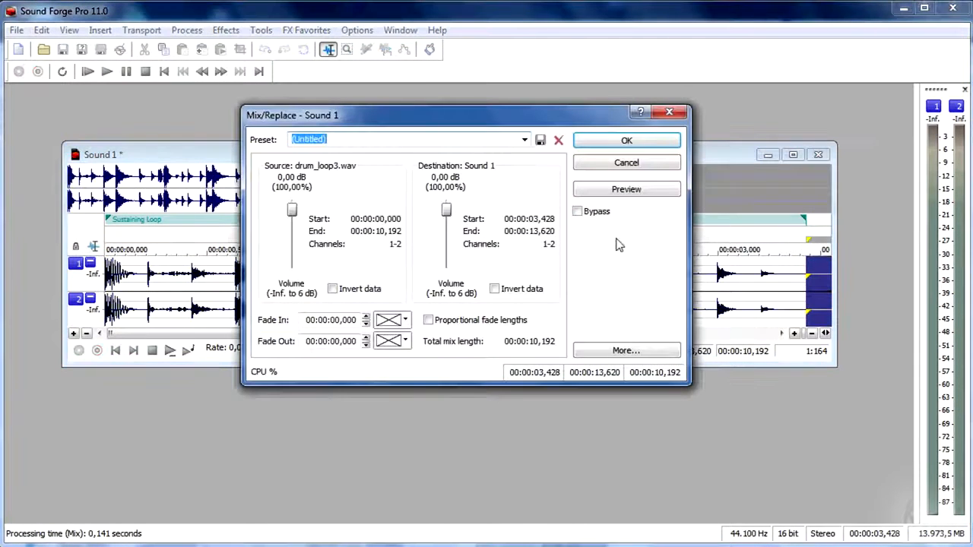
pyautogui.click(626, 141)
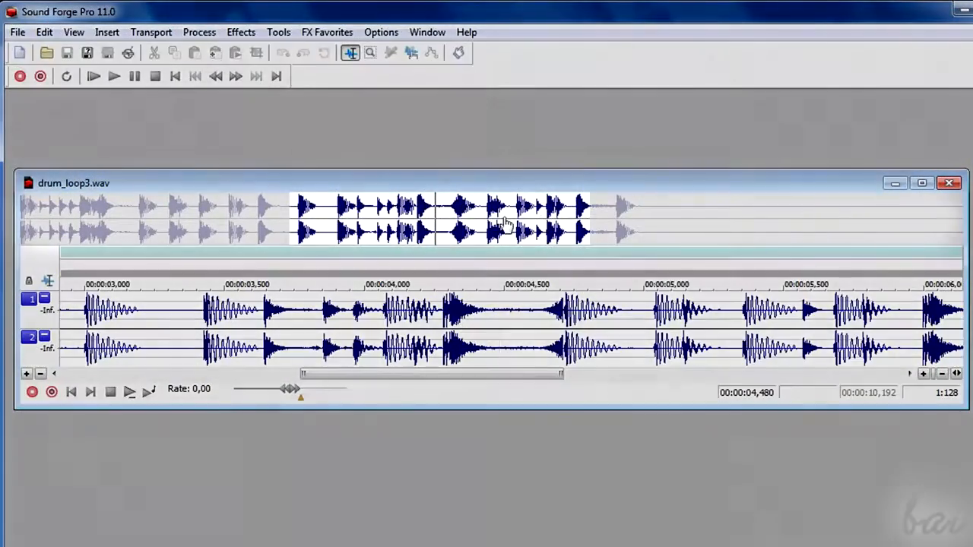
# Select the audio from 00:00:02,304 to about 00:00:02,905 in drum_loop11.wav and cut it
pyautogui.moveTo(503, 224); pyautogui.dragTo(434, 217)
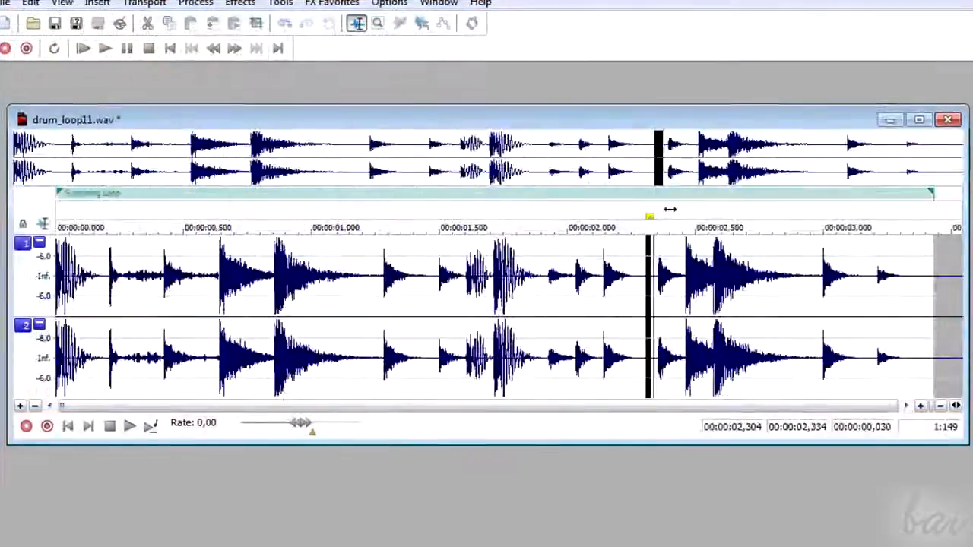
pyautogui.moveTo(669, 210); pyautogui.dragTo(807, 218)
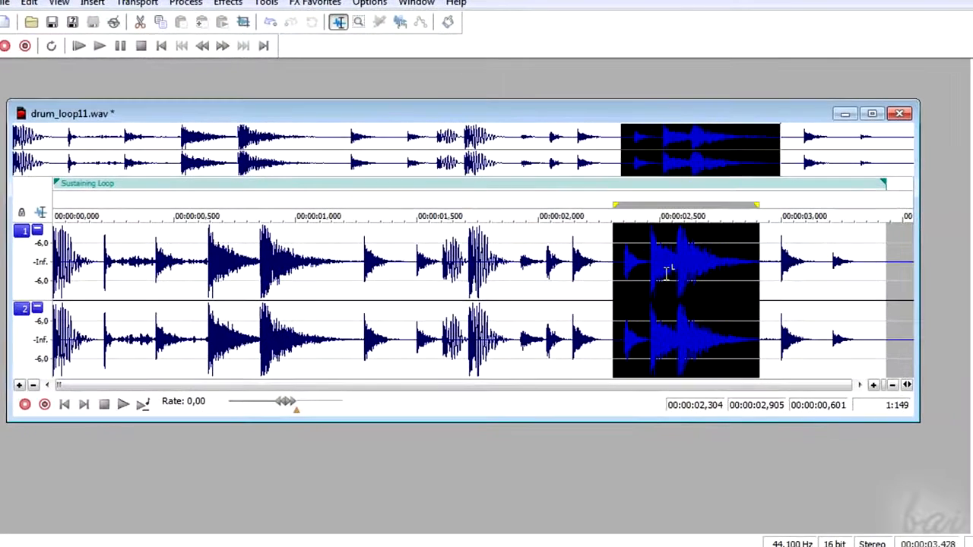
pyautogui.rightClick(668, 278)
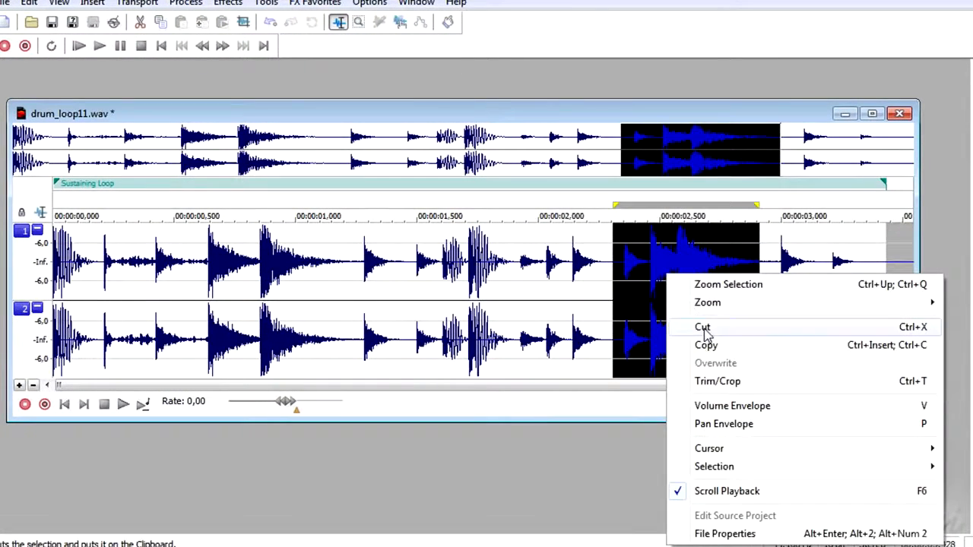
pyautogui.click(703, 327)
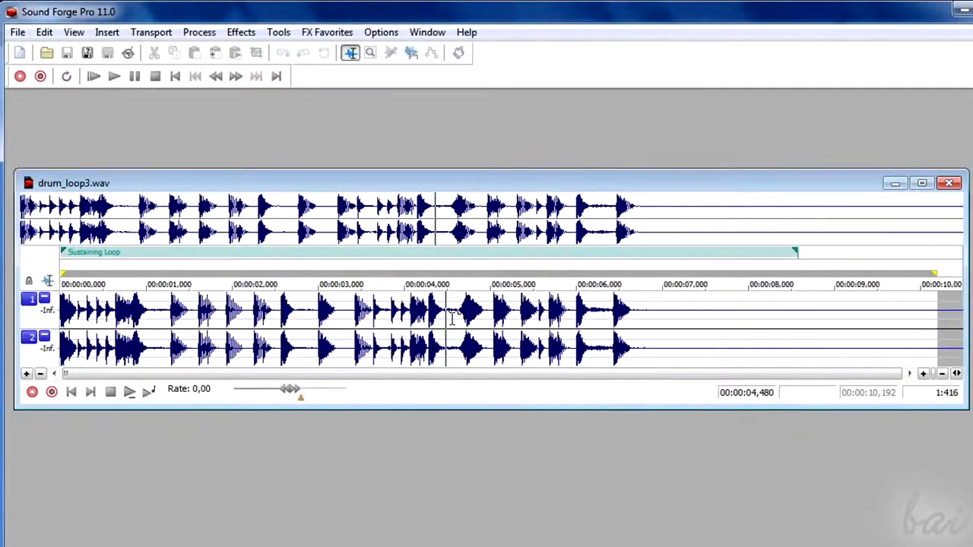
# Examine the drum_loop3.wav waveform around 00:00:04,480 at several zoom levels and shift the visible section along the overview
pyautogui.scroll(4, 452, 319)
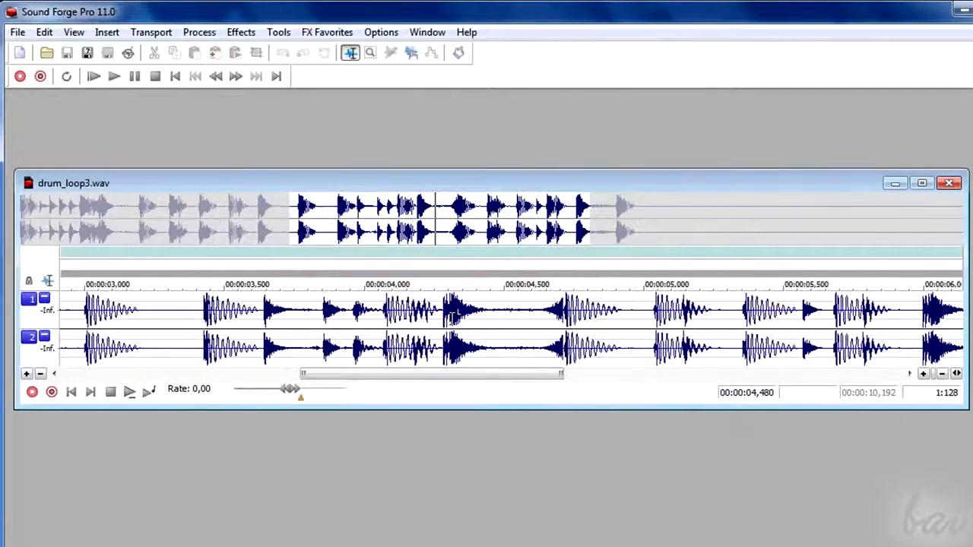
pyautogui.scroll(3, 452, 317)
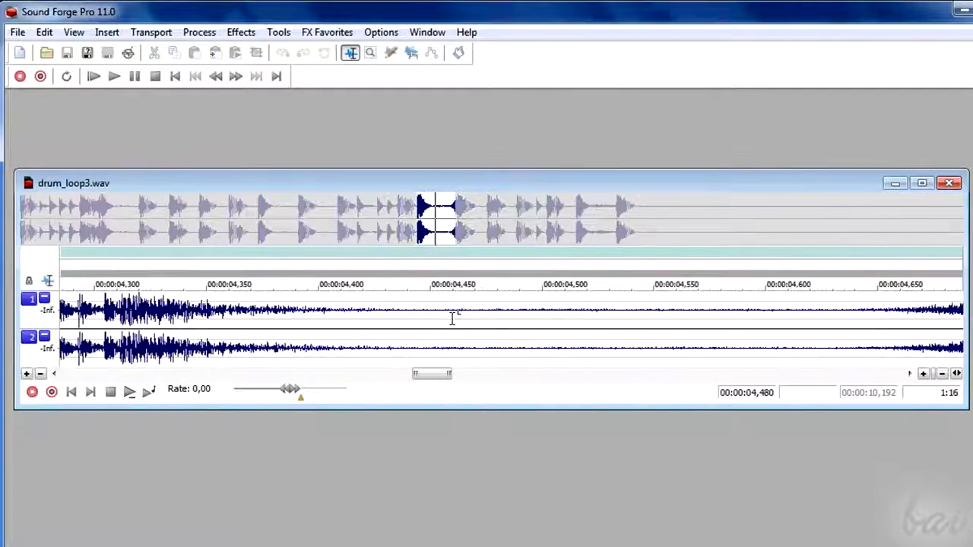
pyautogui.scroll(-7, 452, 319)
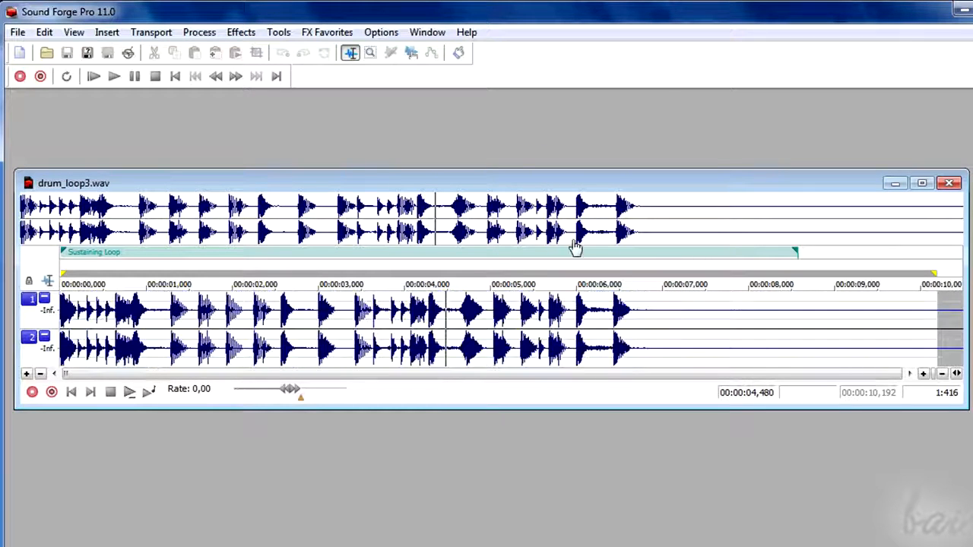
pyautogui.scroll(3, 462, 325)
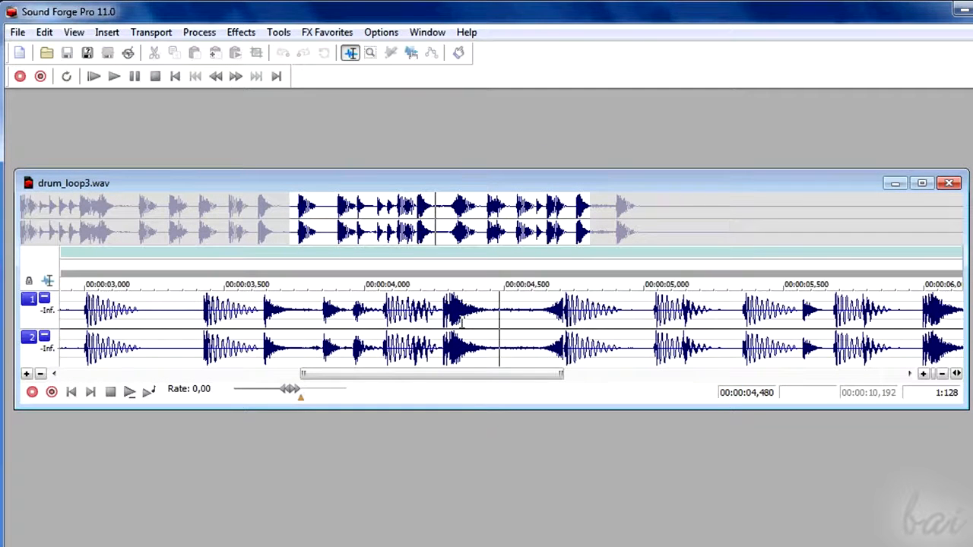
pyautogui.moveTo(505, 223); pyautogui.dragTo(678, 223)
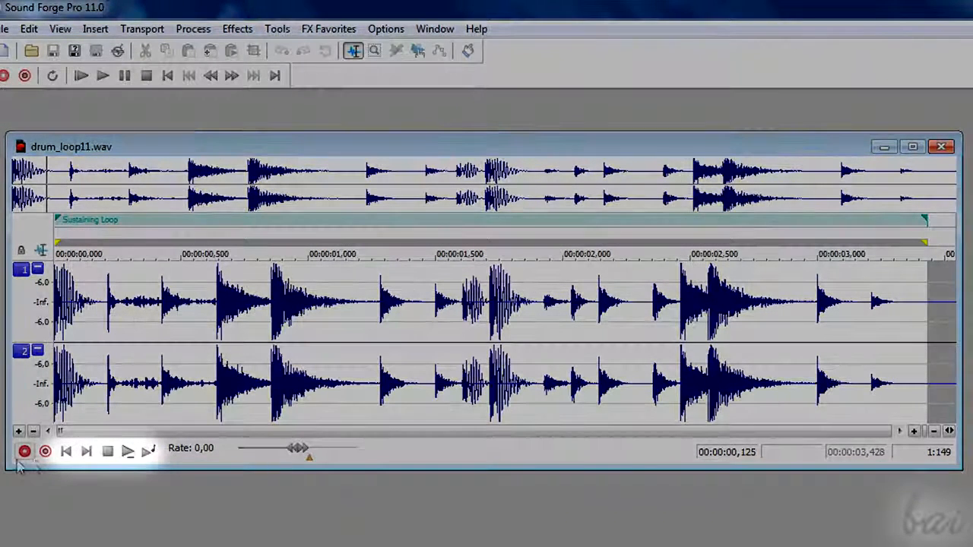
# Place the cursor in the drum_loop11.wav waveform, return it to the file's start and play the audio
pyautogui.click(102, 326)
pyautogui.click(135, 319)
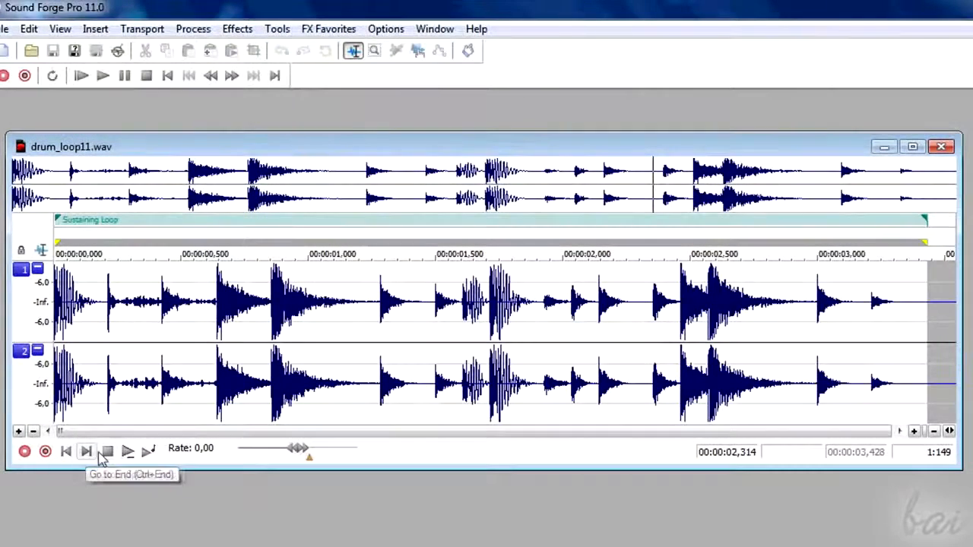
pyautogui.click(66, 453)
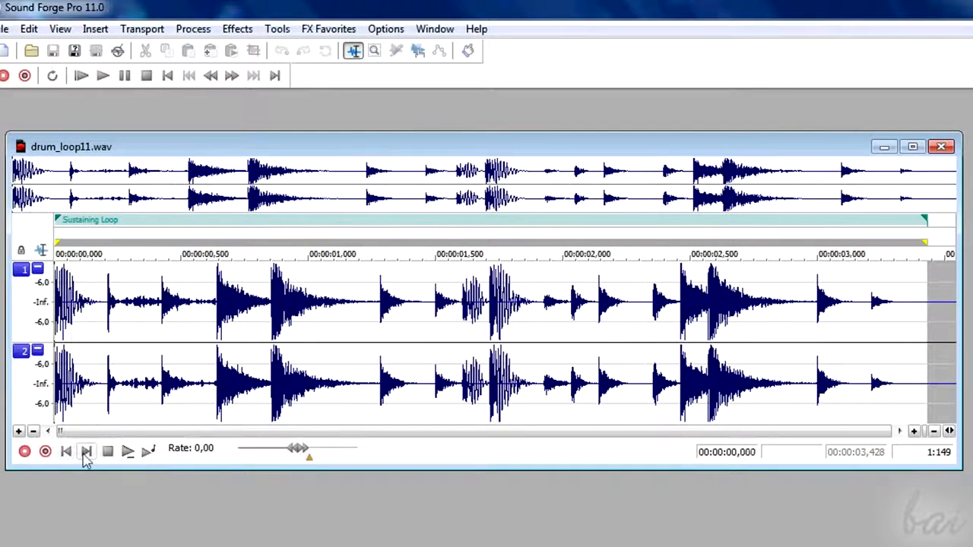
pyautogui.click(127, 453)
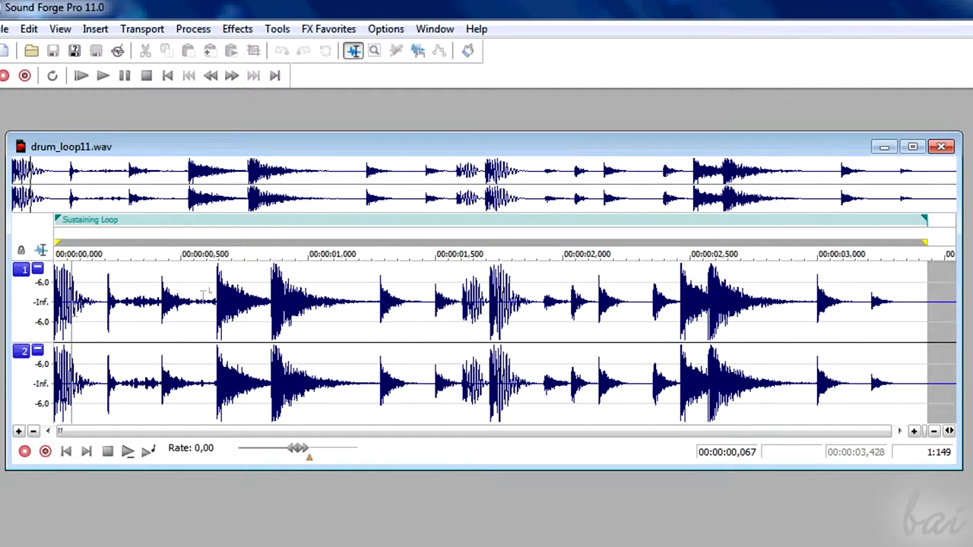
# Place the cursor at about 00:00:01,185 in drum_loop11.wav, play from there and stop playback
pyautogui.click(355, 365)
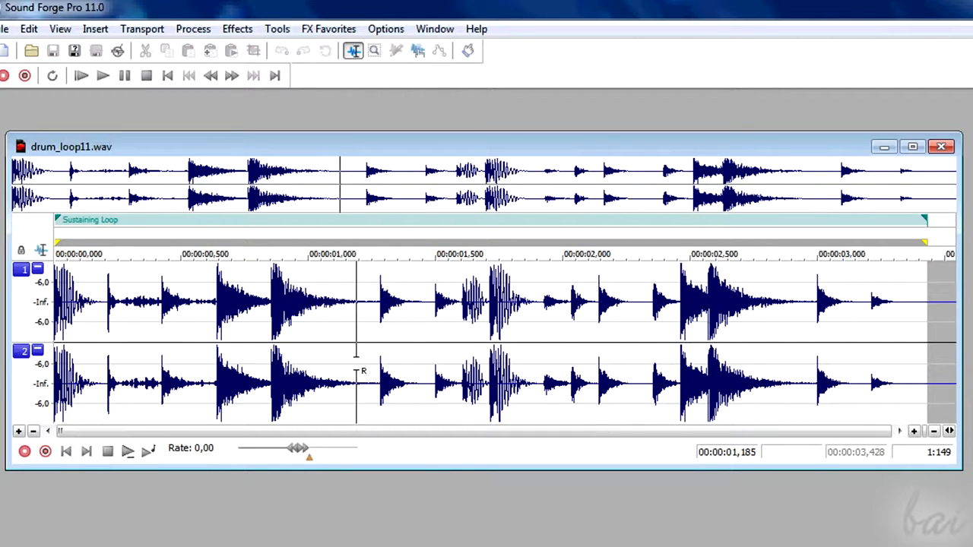
pyautogui.press('space')
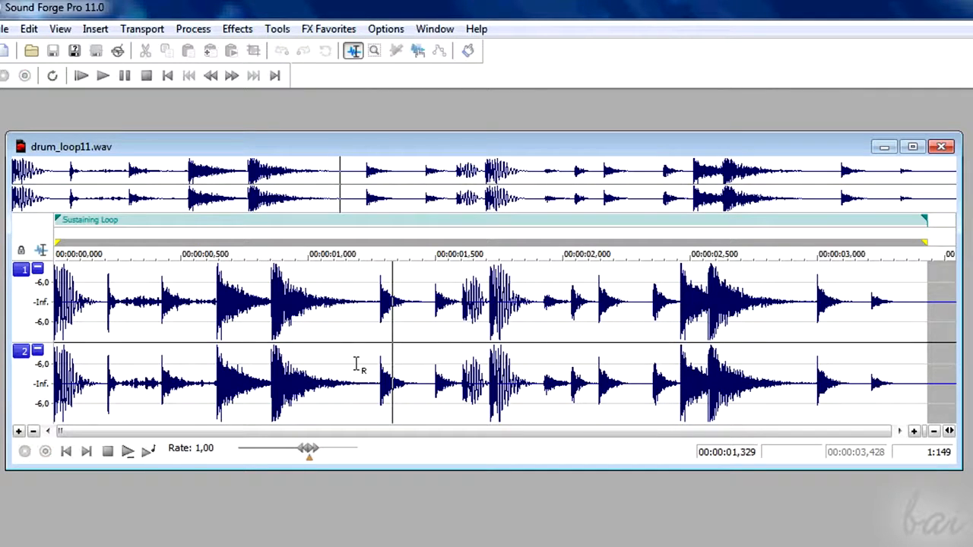
pyautogui.press('space')
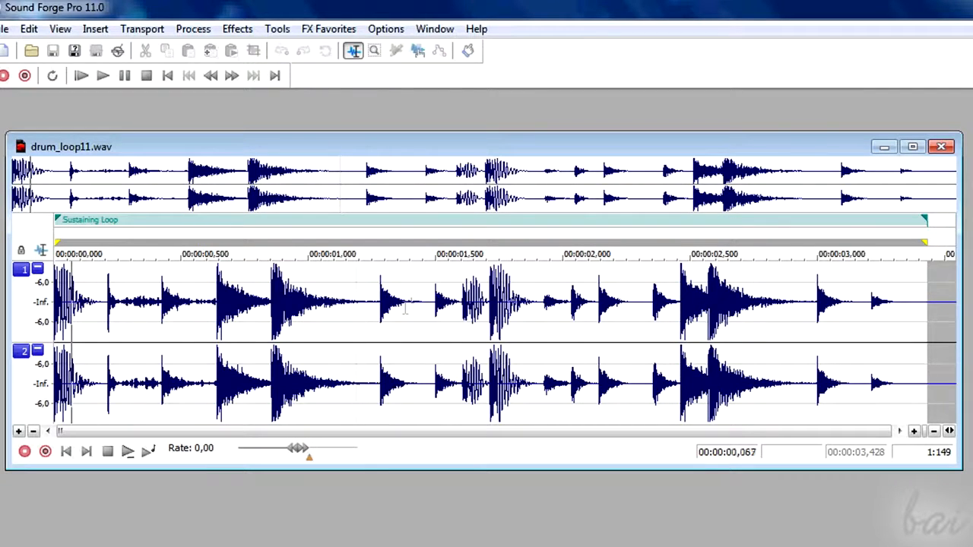
# Play drum_loop11.wav from about 00:00:01,212 and again from about 00:00:02,300
pyautogui.click(353, 304)
pyautogui.click(363, 303)
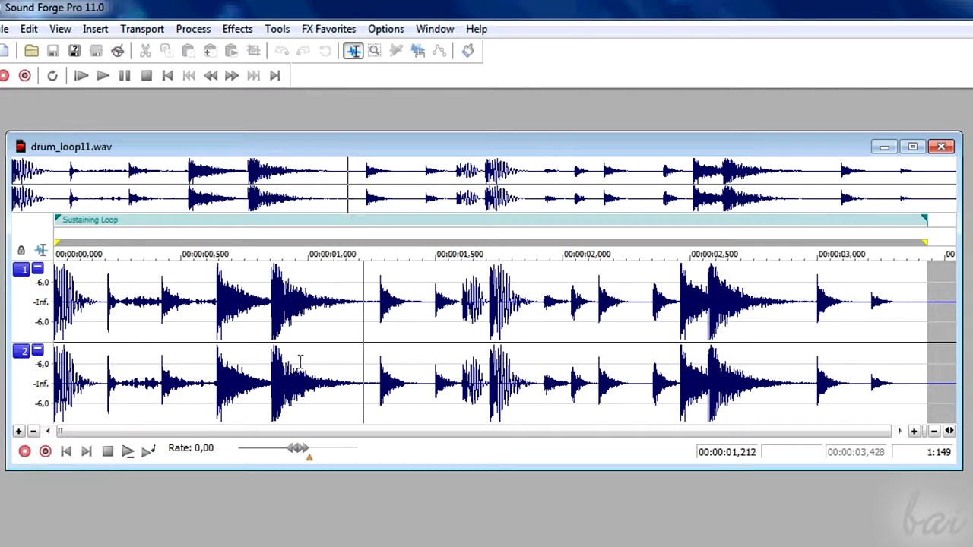
pyautogui.click(127, 452)
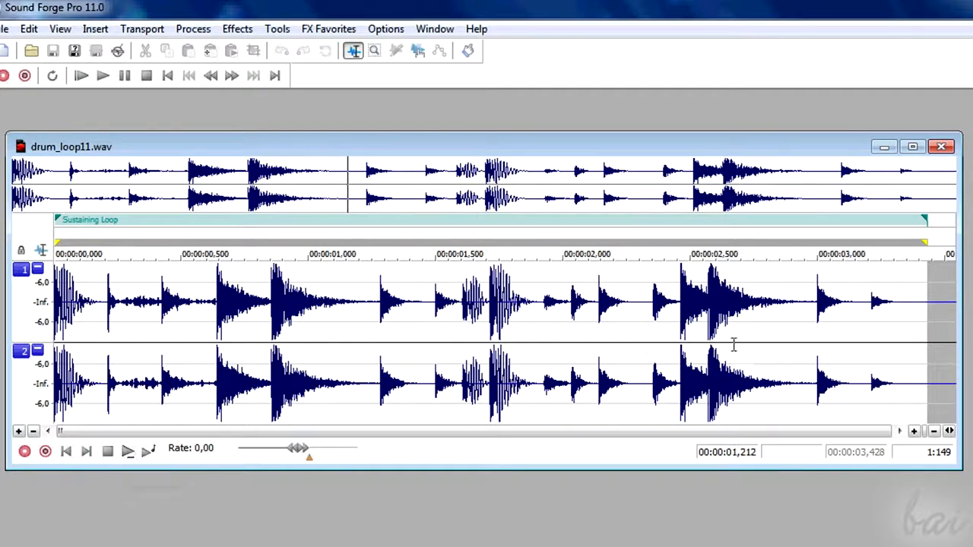
pyautogui.click(641, 330)
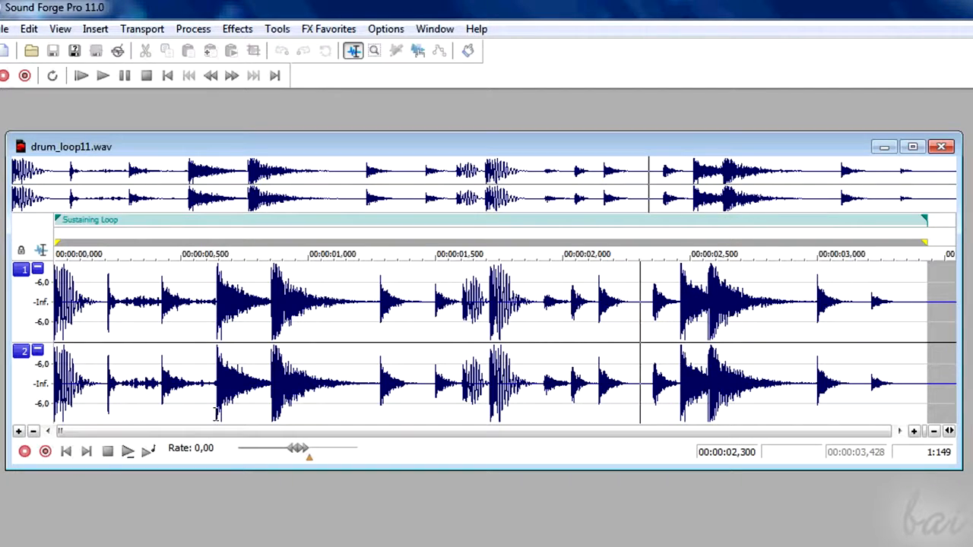
pyautogui.click(126, 451)
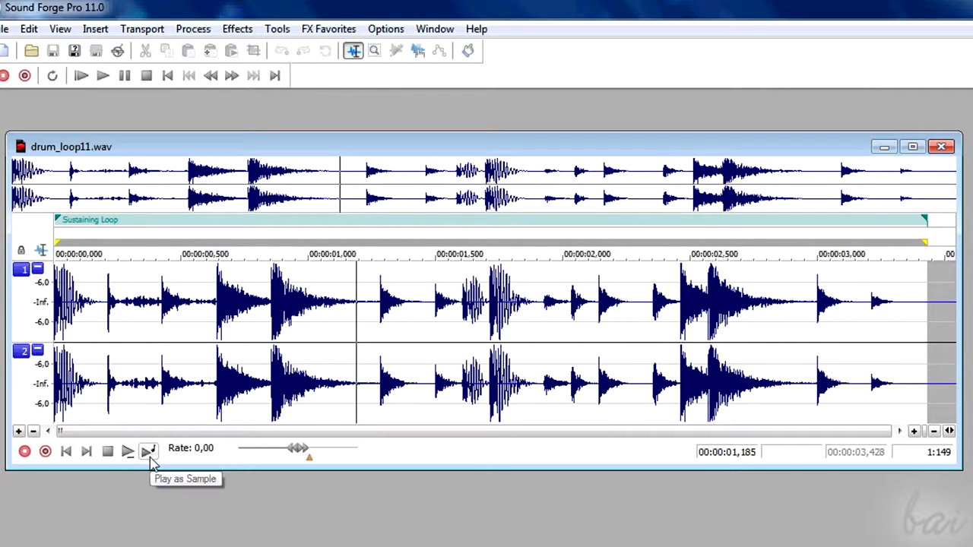
# Shorten the Sustaining Loop by moving its start just past the 00:00:01,500 mark, and play drum_loop11.wav as a sample
pyautogui.click(149, 455)
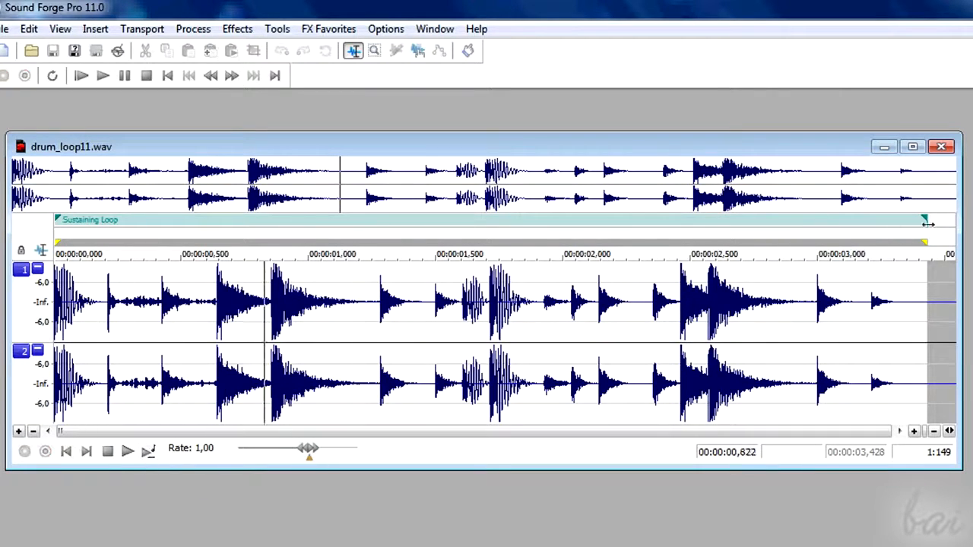
pyautogui.moveTo(923, 221); pyautogui.dragTo(929, 220)
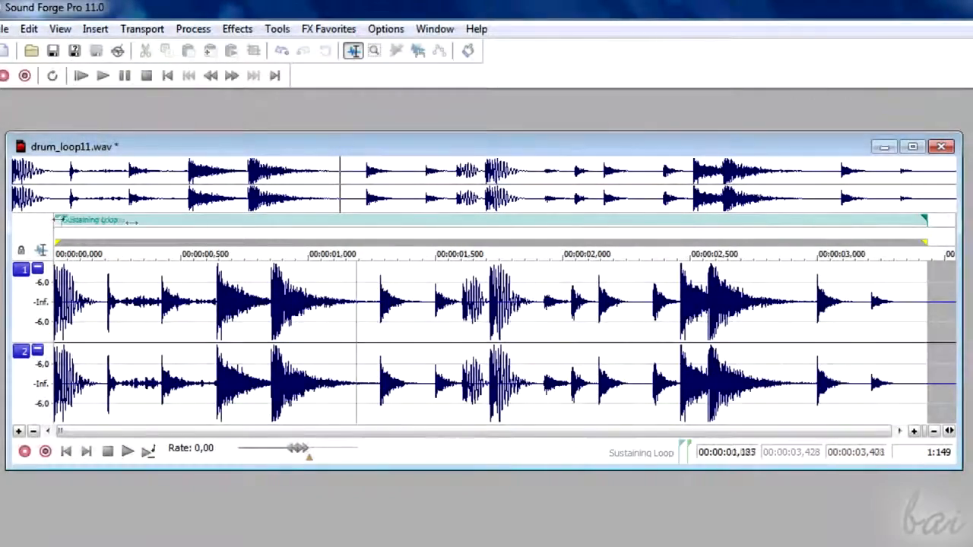
pyautogui.moveTo(57, 219); pyautogui.dragTo(304, 221)
pyautogui.moveTo(464, 241)
pyautogui.mouseDown()
pyautogui.moveTo(542, 220)
pyautogui.moveTo(510, 220)
pyautogui.mouseUp()
pyautogui.click(146, 452)
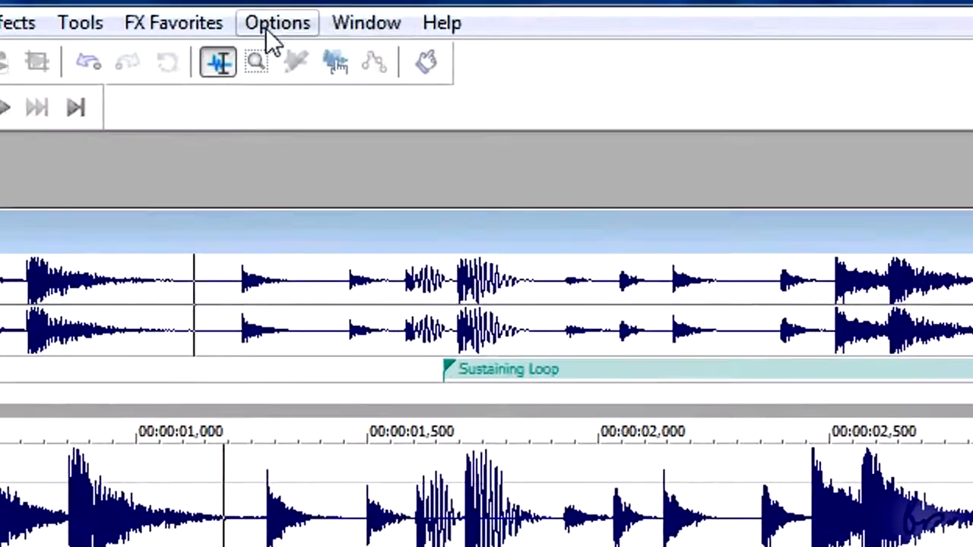
# Set the status format of the time ruler to Seconds
pyautogui.click(267, 31)
pyautogui.moveTo(282, 58)
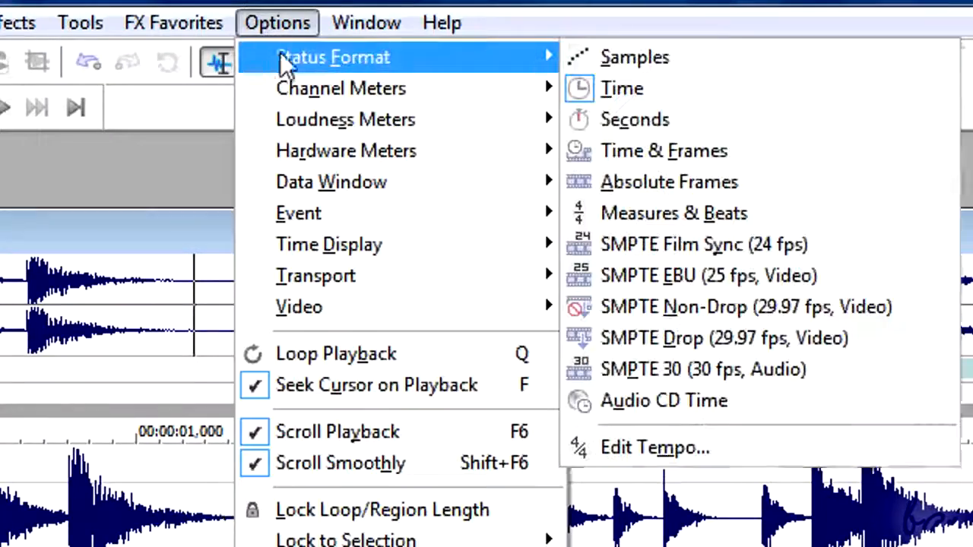
pyautogui.click(678, 119)
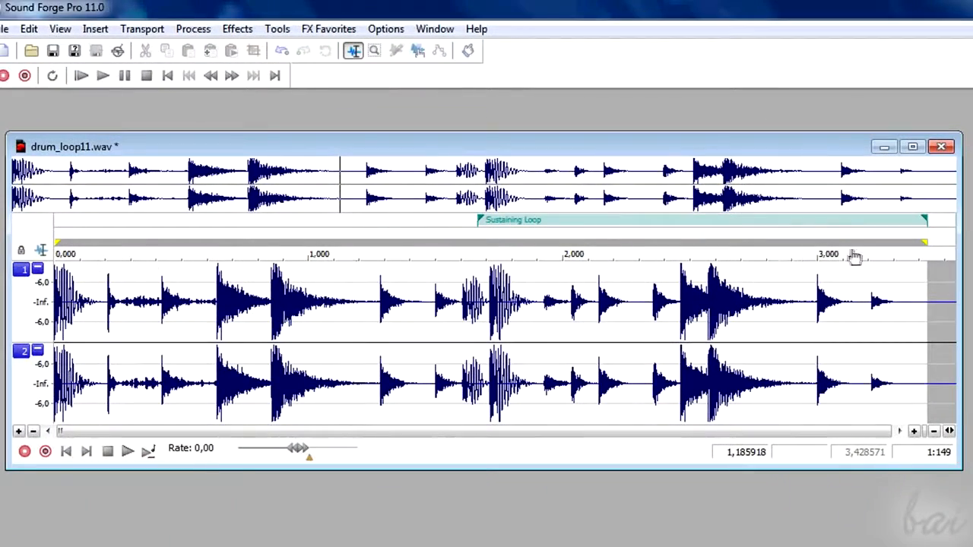
# Choose a different peak range for the channel meters
pyautogui.click(385, 29)
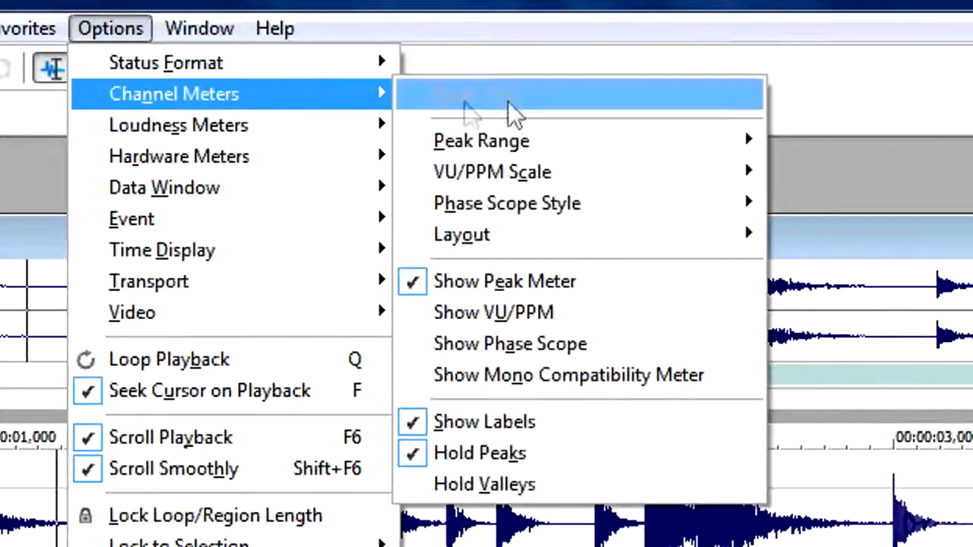
pyautogui.moveTo(504, 143)
pyautogui.click(886, 173)
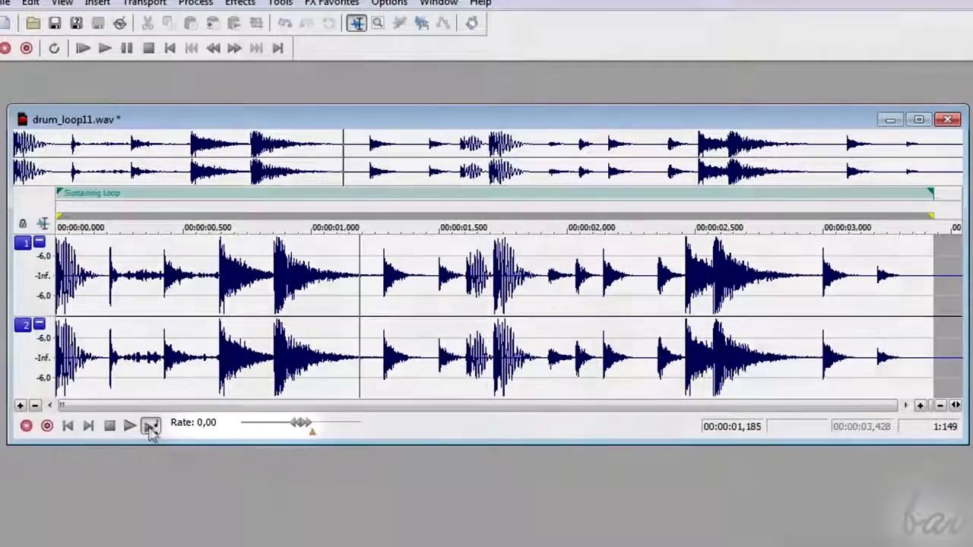
# Play drum_loop11.wav as a sample and scrub it at rates of 1,85, 1,55, 1,00 and 0,62, and in reverse
pyautogui.click(150, 426)
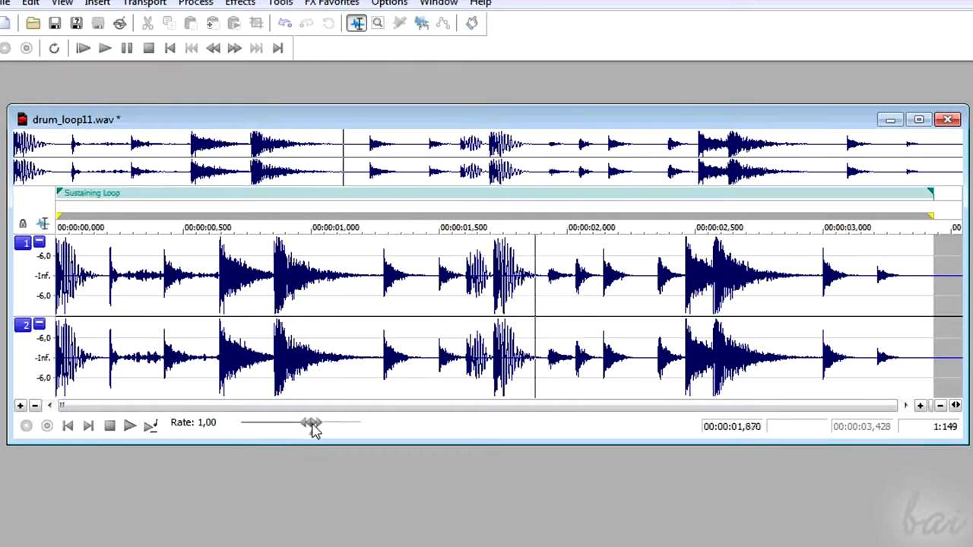
pyautogui.moveTo(312, 425); pyautogui.dragTo(323, 425)
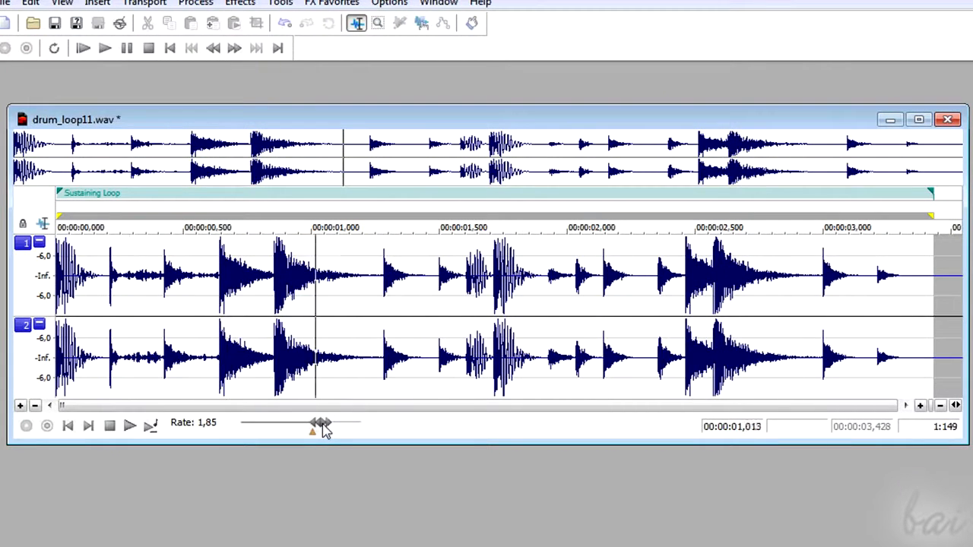
pyautogui.moveTo(323, 424); pyautogui.dragTo(320, 425)
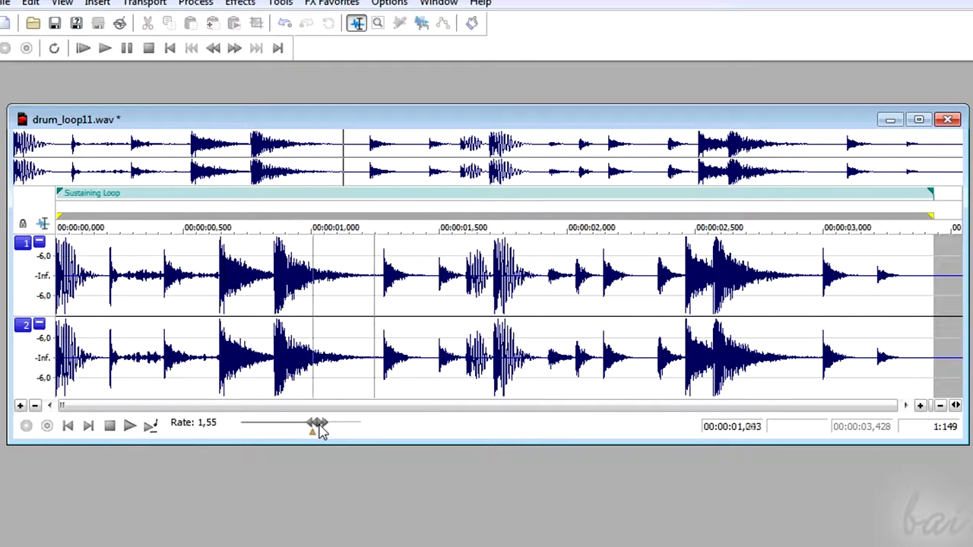
pyautogui.moveTo(320, 430); pyautogui.dragTo(317, 430)
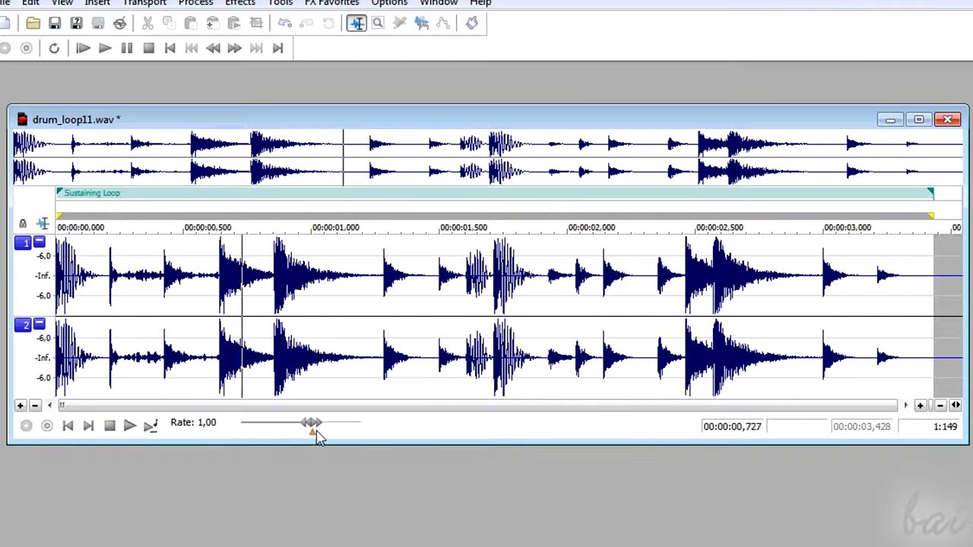
pyautogui.moveTo(317, 429); pyautogui.dragTo(311, 431)
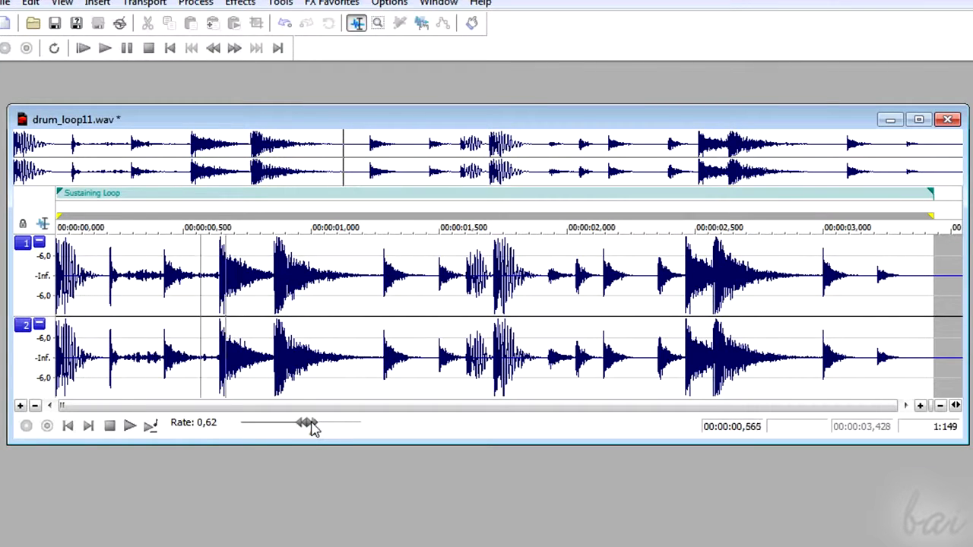
pyautogui.moveTo(308, 426); pyautogui.dragTo(283, 432)
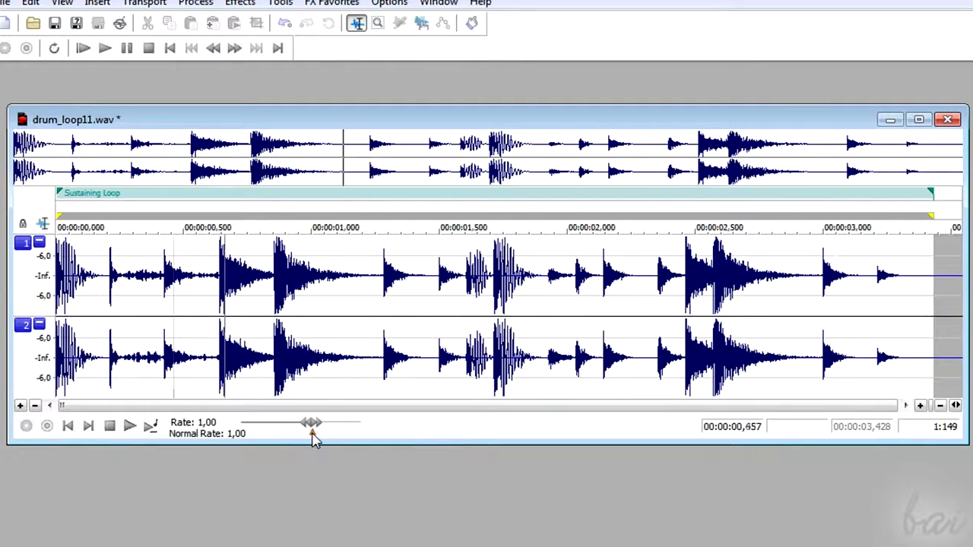
# Raise the scrub control's normal rate to 1,14 and lower it again
pyautogui.moveTo(312, 433); pyautogui.dragTo(314, 434)
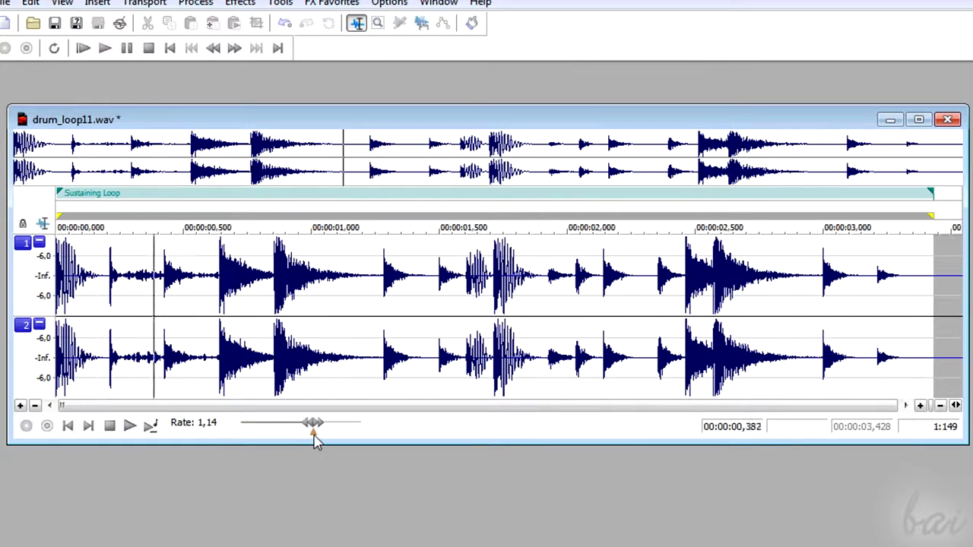
pyautogui.moveTo(313, 439); pyautogui.dragTo(311, 438)
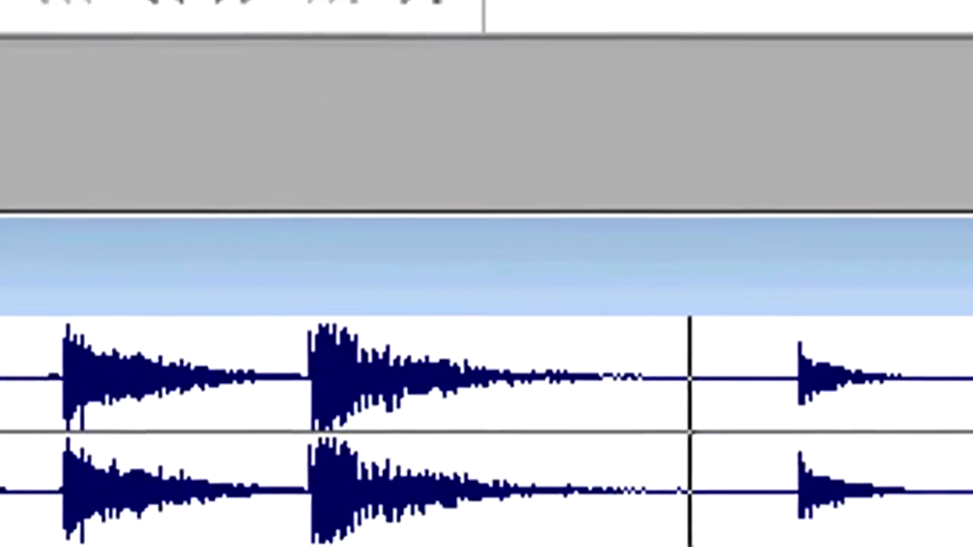
# Cycle through the editing tools of the data window, including the Magnify tool, and return to the Edit tool
pyautogui.click(228, 166)
pyautogui.click(228, 166)
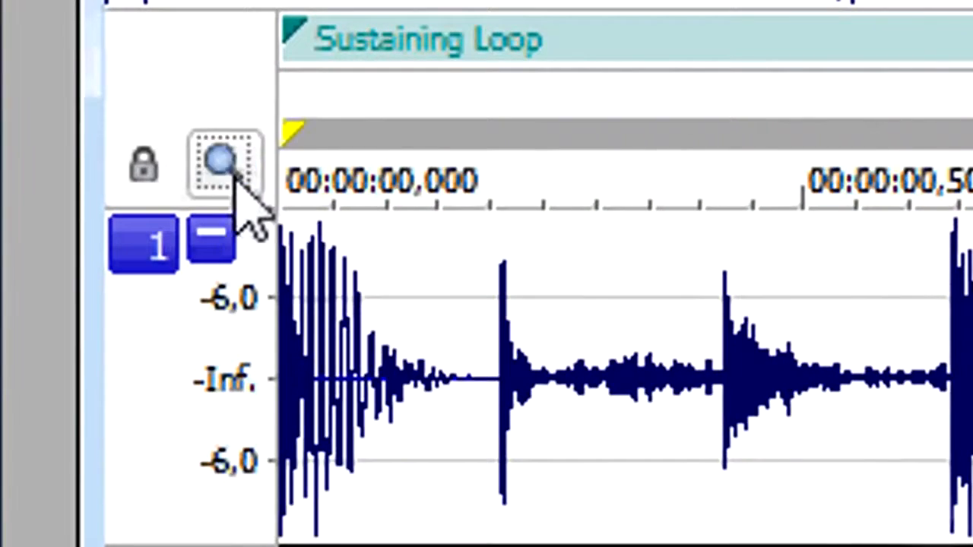
pyautogui.click(234, 173)
pyautogui.click(235, 174)
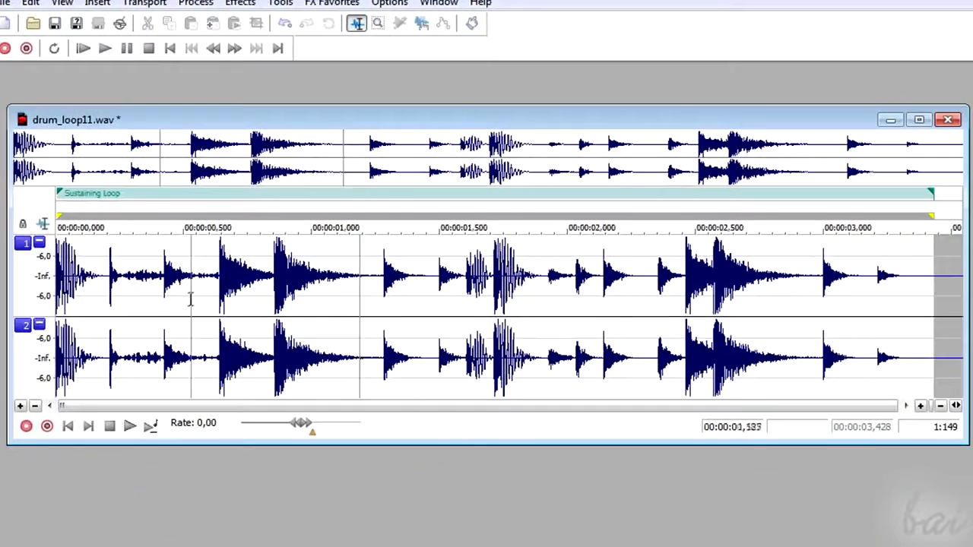
# Place the cursor at several points along the drum_loop11.wav waveform, ending at about 00:00:02,395
pyautogui.click(190, 299)
pyautogui.click(424, 278)
pyautogui.click(555, 278)
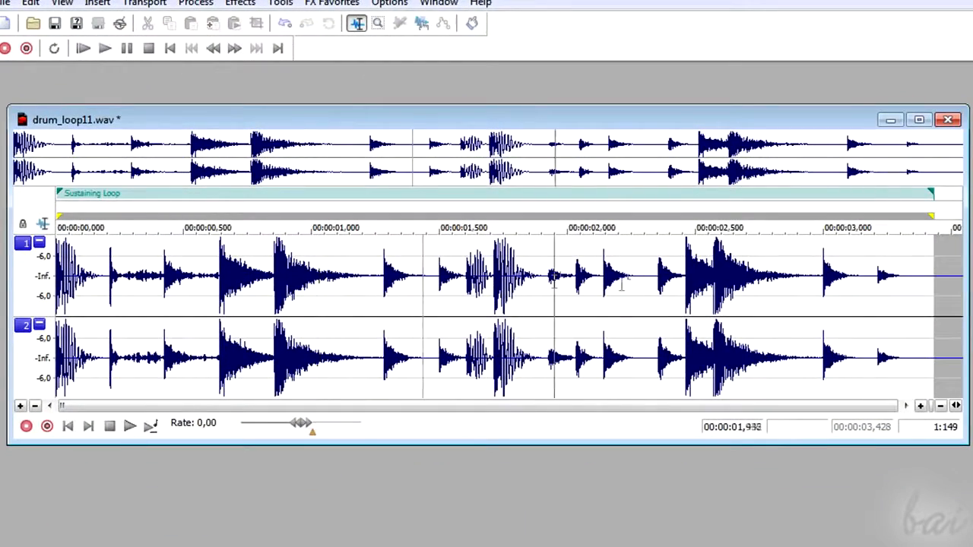
pyautogui.click(669, 287)
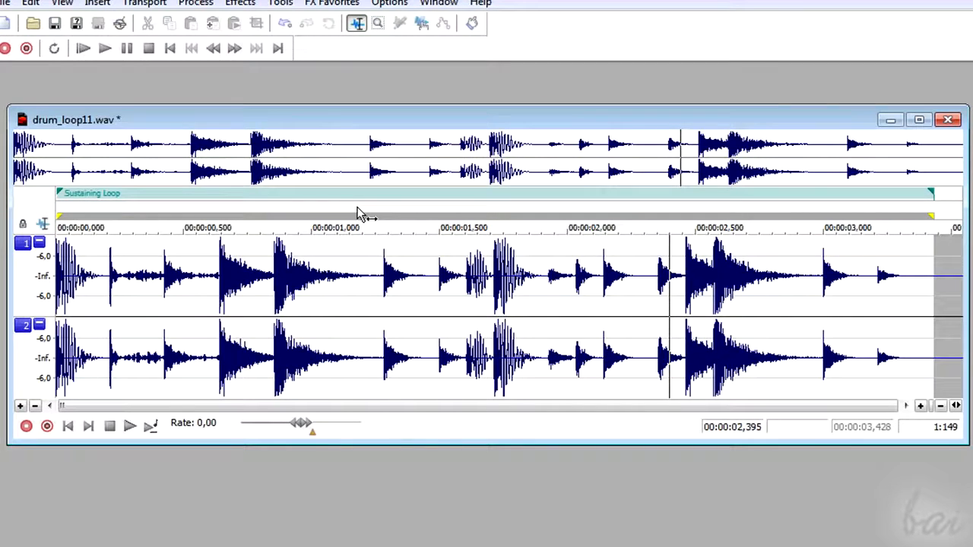
# Select about 00:00:01,175 to 00:00:01,963, shift and resize it to 00:00:00,919–00:00:01,672, and select another range further along the waveform
pyautogui.moveTo(360, 207); pyautogui.dragTo(559, 214)
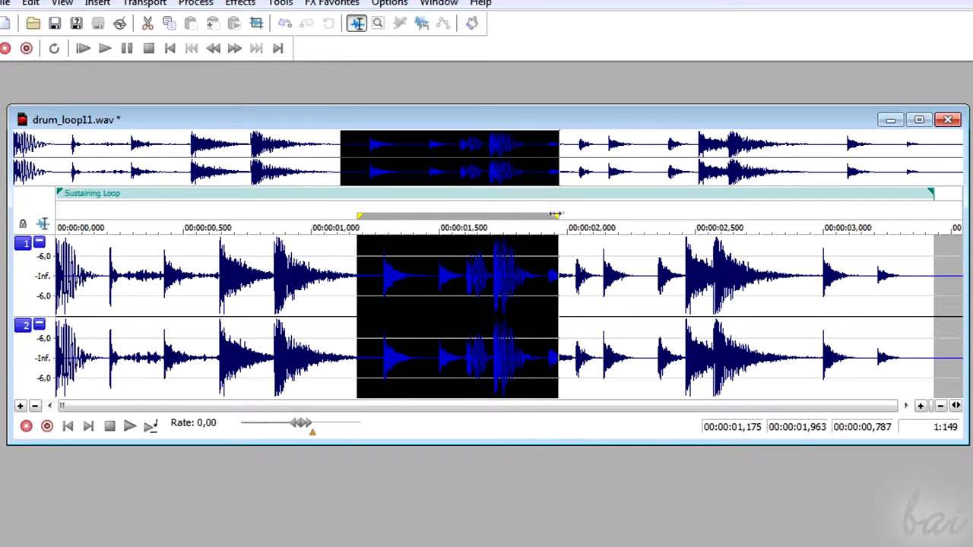
pyautogui.moveTo(486, 222); pyautogui.dragTo(434, 222)
pyautogui.moveTo(501, 216); pyautogui.dragTo(482, 218)
pyautogui.moveTo(323, 218); pyautogui.dragTo(291, 218)
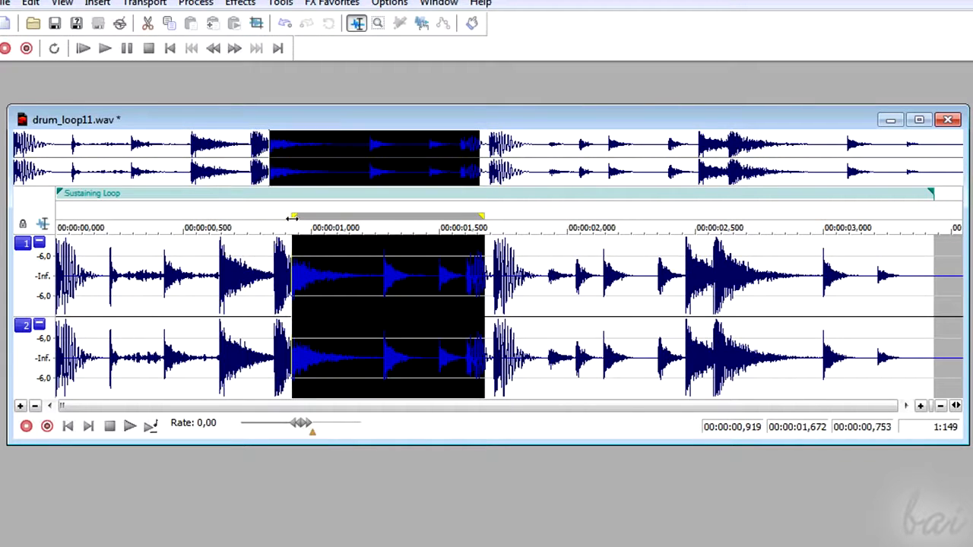
pyautogui.moveTo(532, 277); pyautogui.dragTo(668, 282)
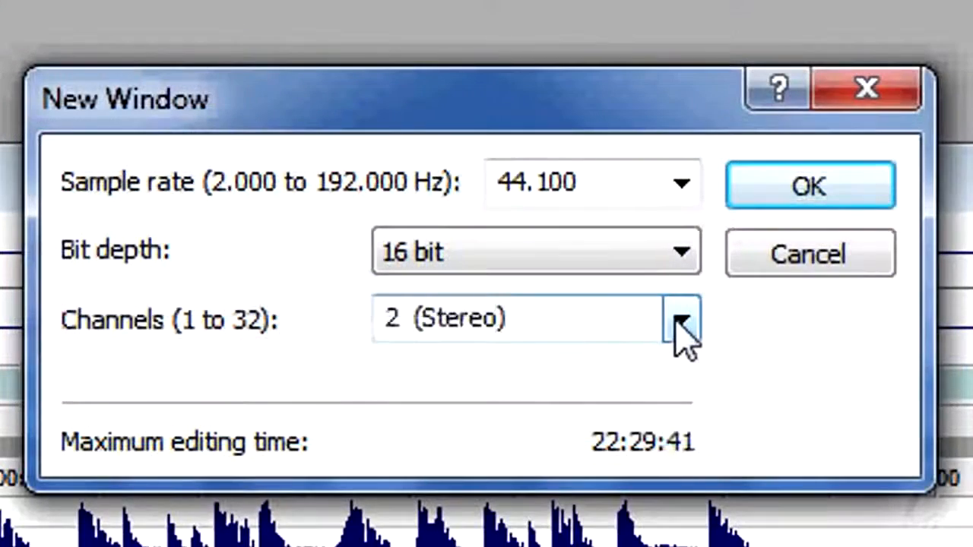
# Open the list of channel counts for a new data window
pyautogui.click(682, 323)
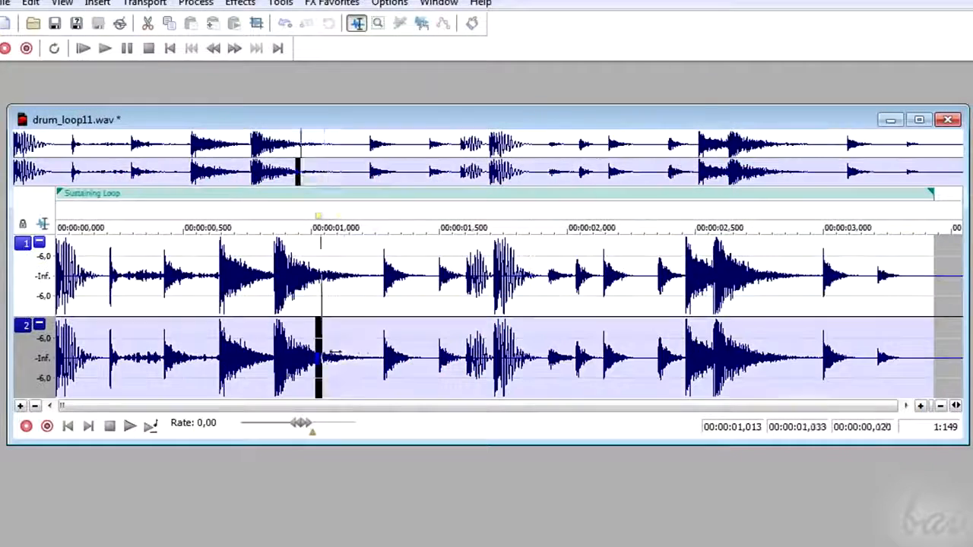
# Select about 00:00:01,013 to 00:00:01,601 in channel 2 only, switch the selection to channel 1 and back, and clear it
pyautogui.moveTo(333, 353); pyautogui.dragTo(462, 351)
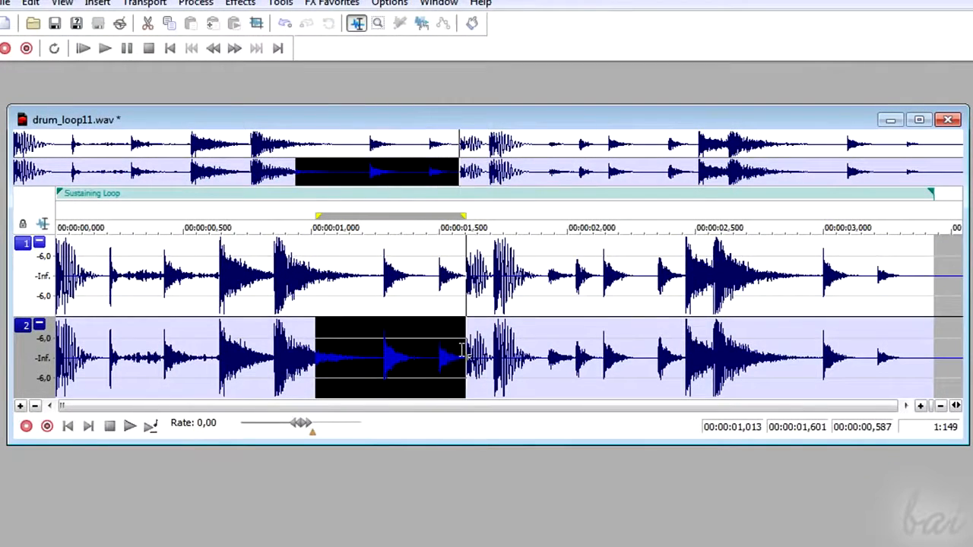
pyautogui.click(25, 282)
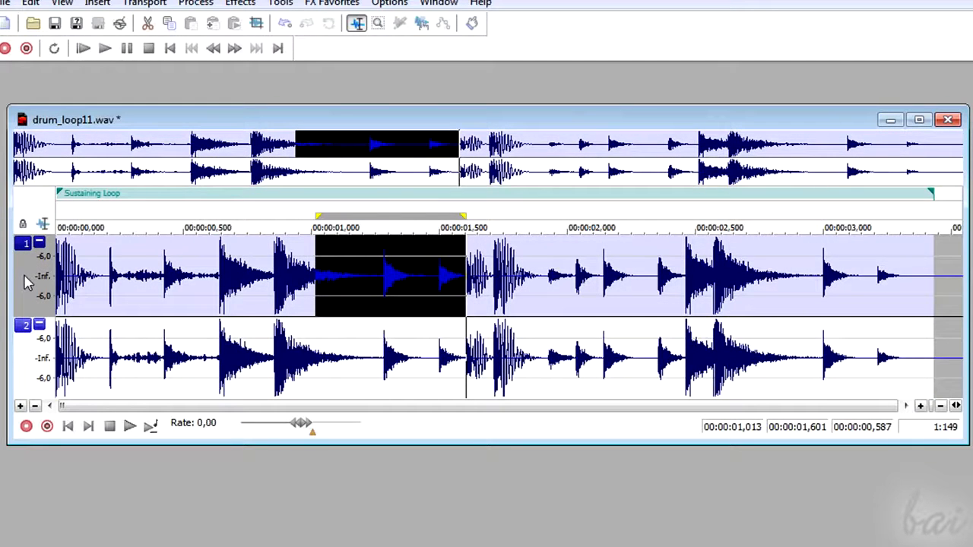
pyautogui.click(26, 359)
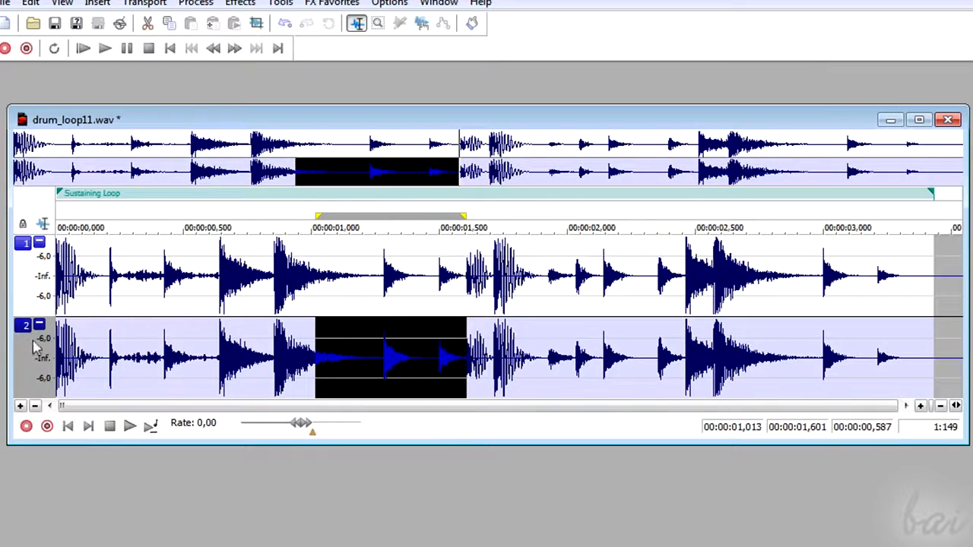
pyautogui.click(123, 322)
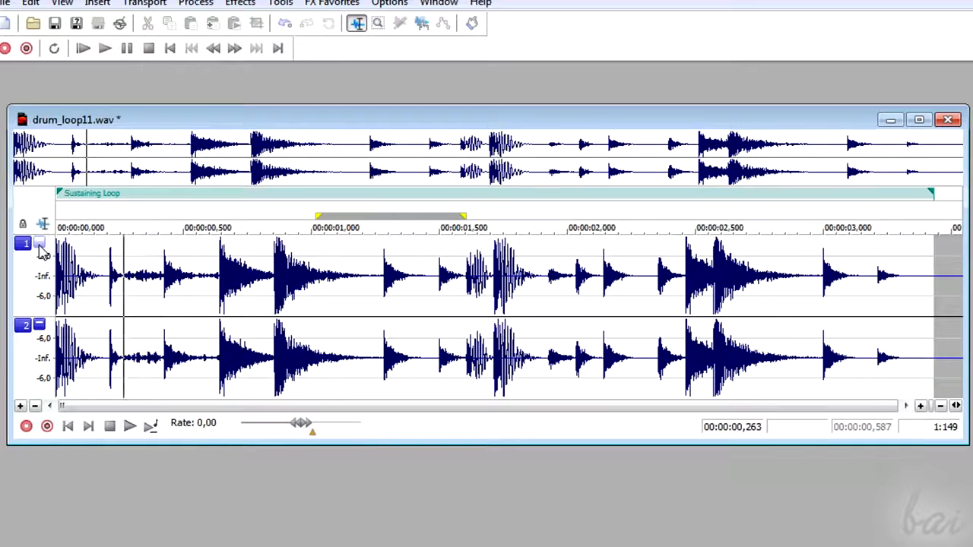
# Minimize and restore the display of channel 1, and do the same for channel 2
pyautogui.click(39, 246)
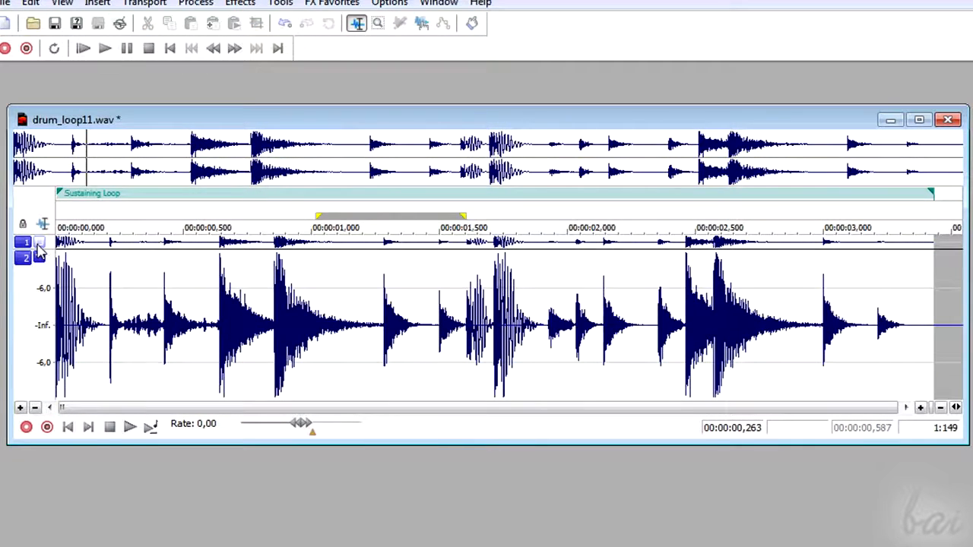
pyautogui.click(38, 244)
pyautogui.click(40, 326)
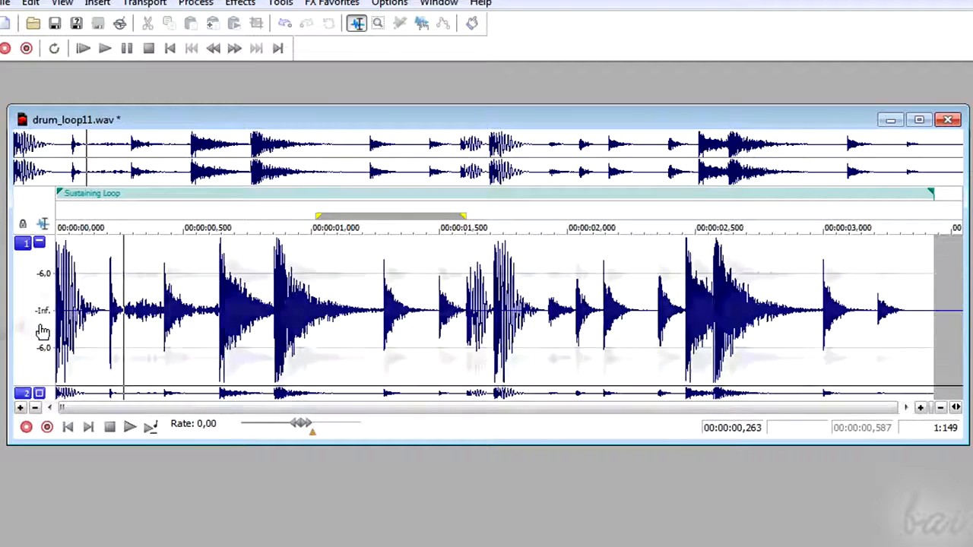
pyautogui.click(39, 395)
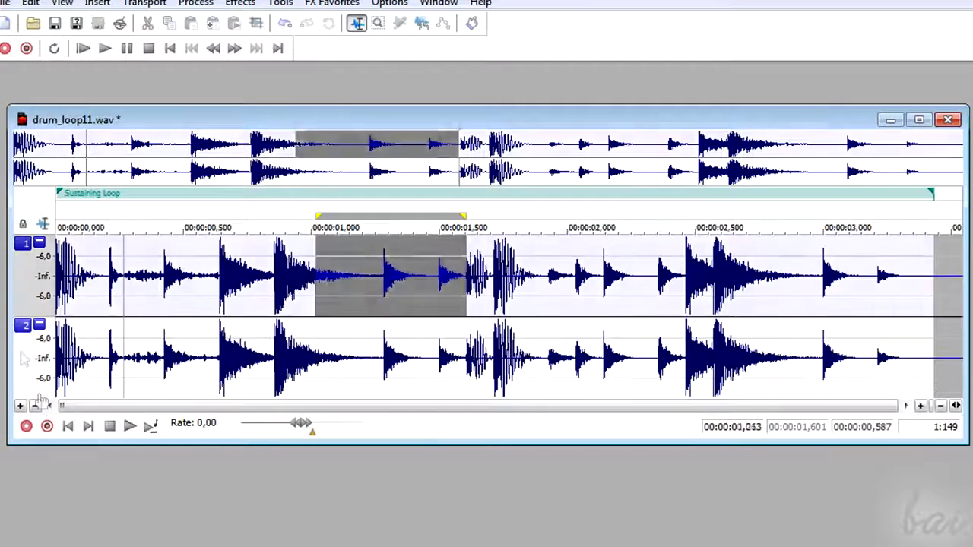
# Toggle the 00:00:01,013–00:00:01,601 selection between both channels and channel 2 only
pyautogui.click(25, 355)
pyautogui.click(34, 363)
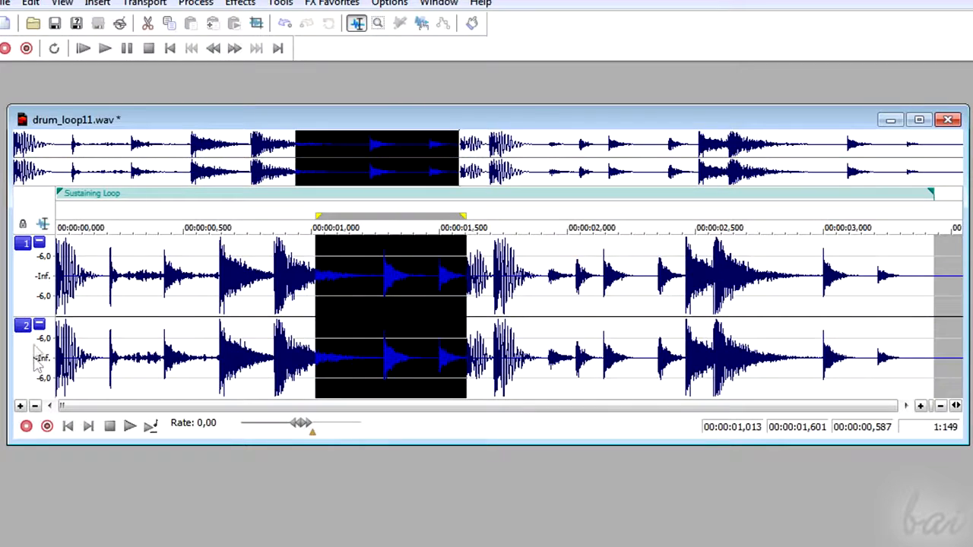
pyautogui.click(34, 363)
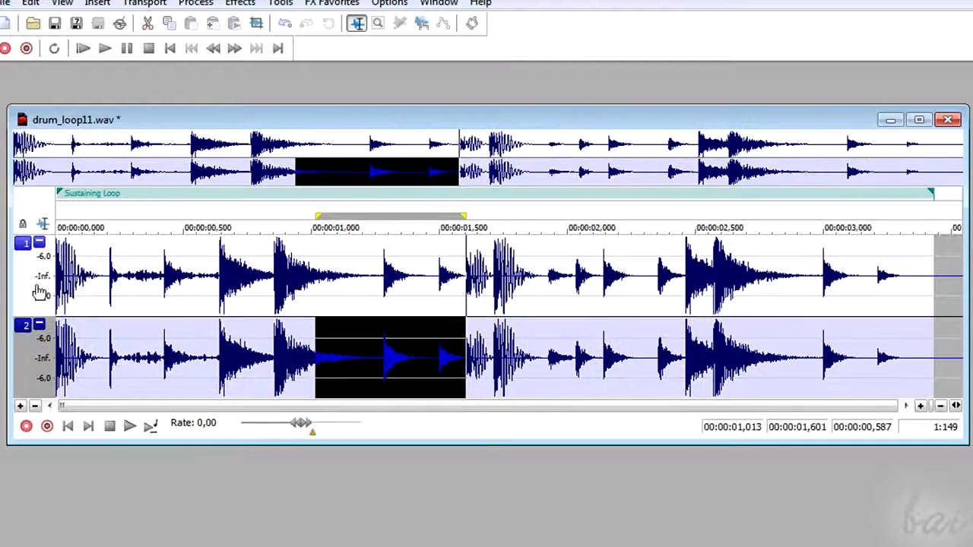
pyautogui.click(33, 357)
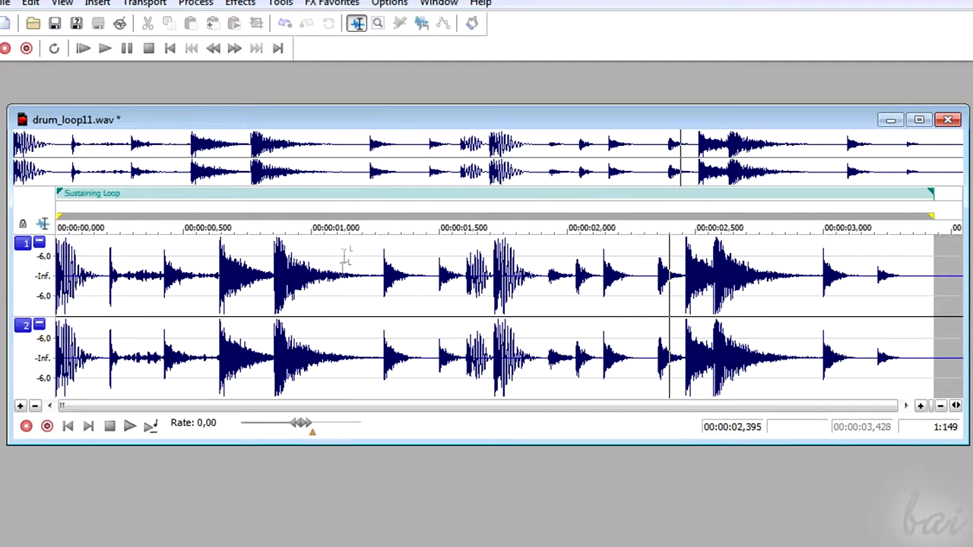
# Select about 00:00:01,175 to 00:00:01,963 in both channels, adjust it to 00:00:00,919–00:00:01,672, and select another range after it
pyautogui.moveTo(360, 207); pyautogui.dragTo(559, 214)
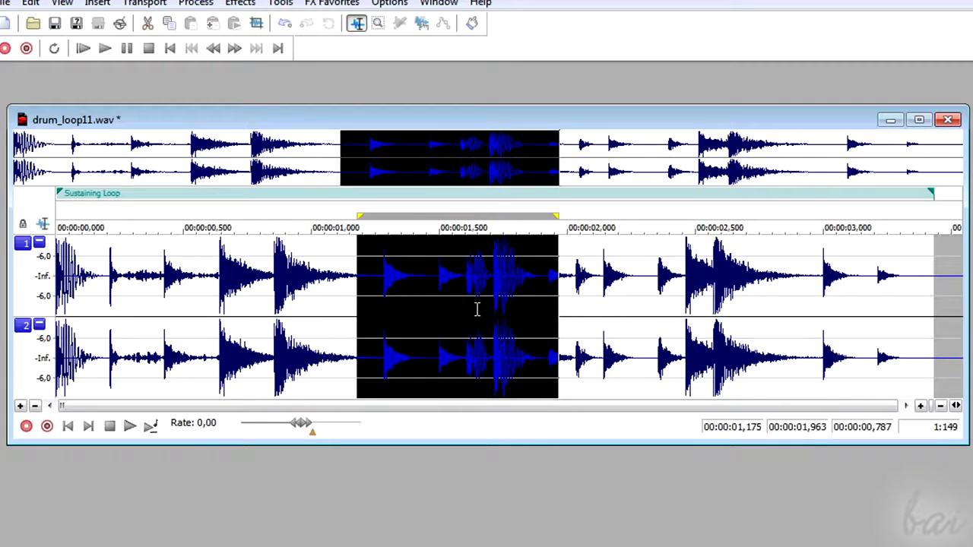
pyautogui.moveTo(487, 225); pyautogui.dragTo(289, 230)
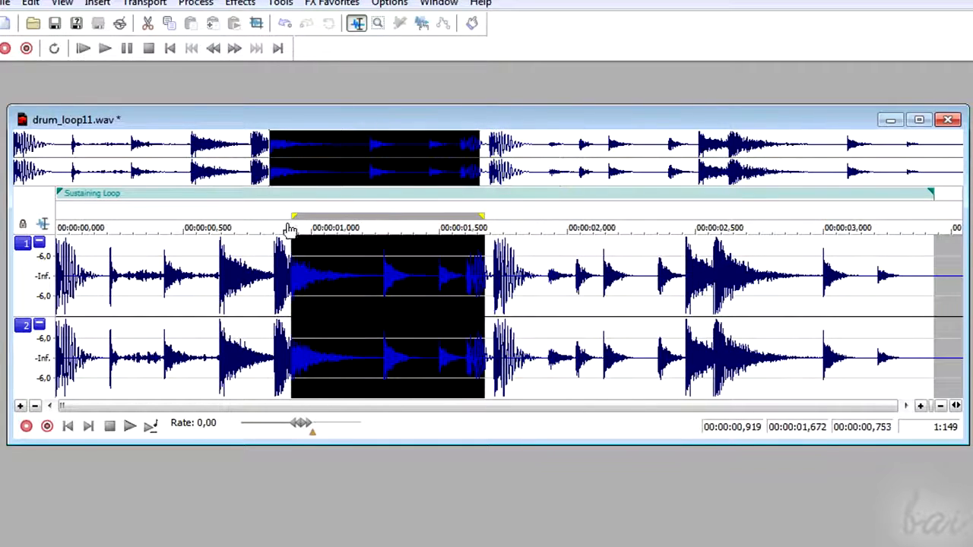
pyautogui.moveTo(530, 275); pyautogui.dragTo(665, 280)
# Select about 00:00:01,013 to 00:00:01,601 in channel 2 only and toggle which channels the selection covers
pyautogui.moveTo(316, 358); pyautogui.dragTo(464, 350)
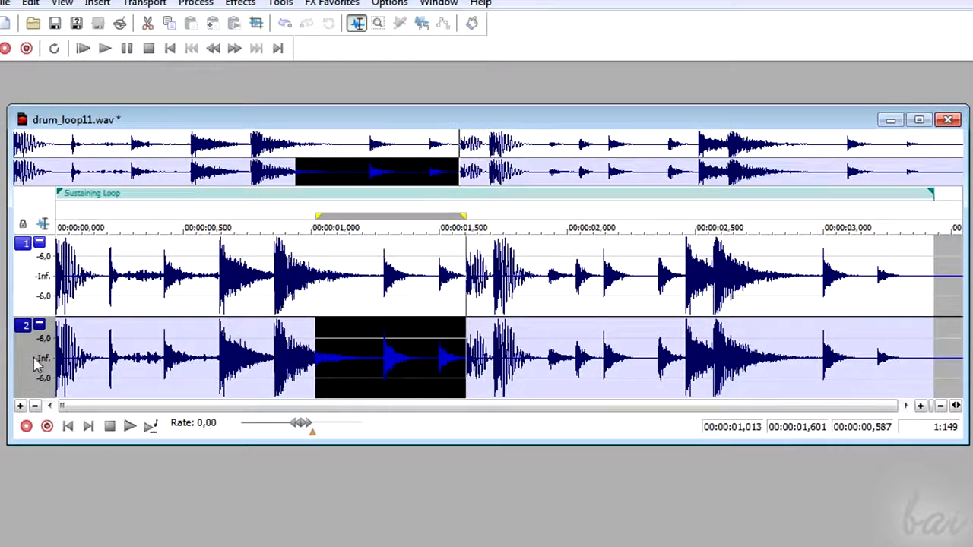
pyautogui.click(34, 365)
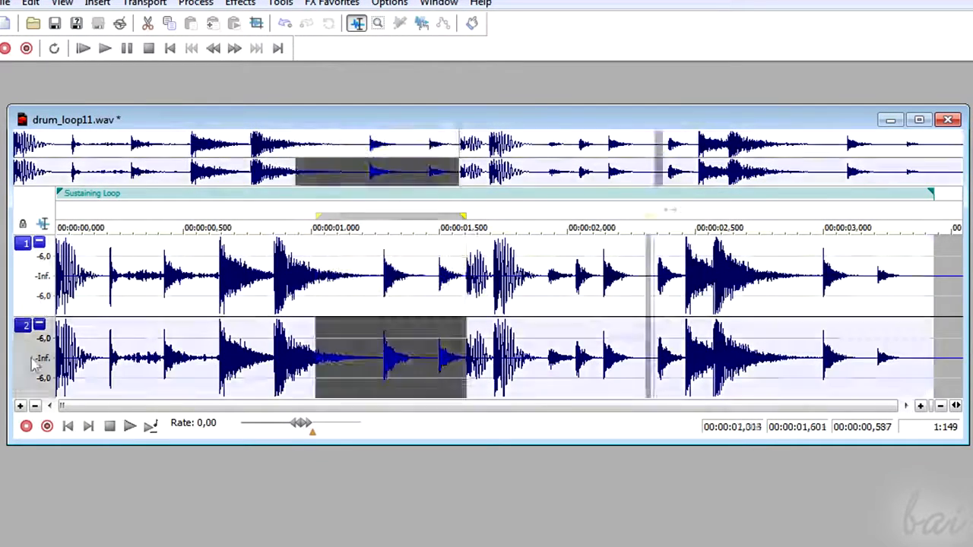
# Cut the audio between about 00:00:02,304 and 00:00:02,905 from both channels of drum_loop11.wav
pyautogui.moveTo(646, 222); pyautogui.dragTo(799, 222)
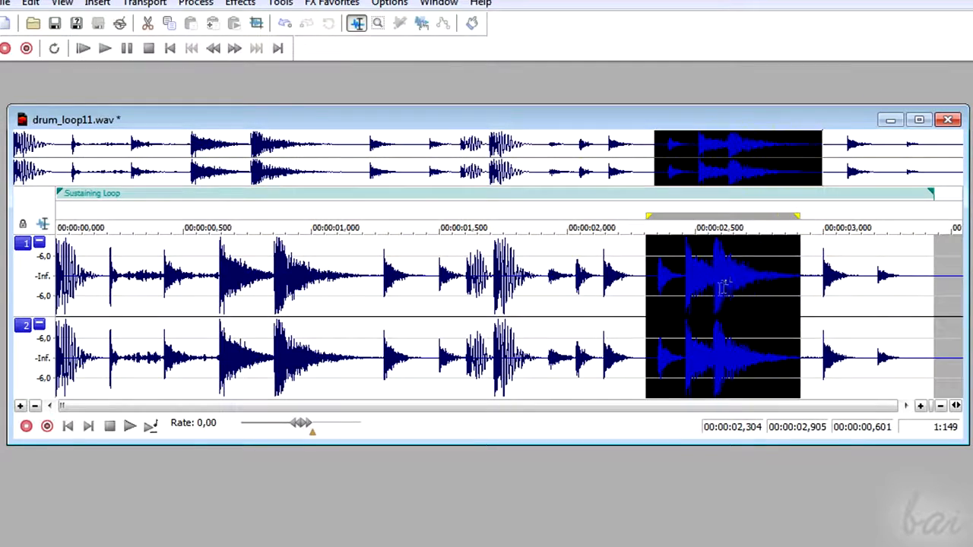
pyautogui.rightClick(667, 278)
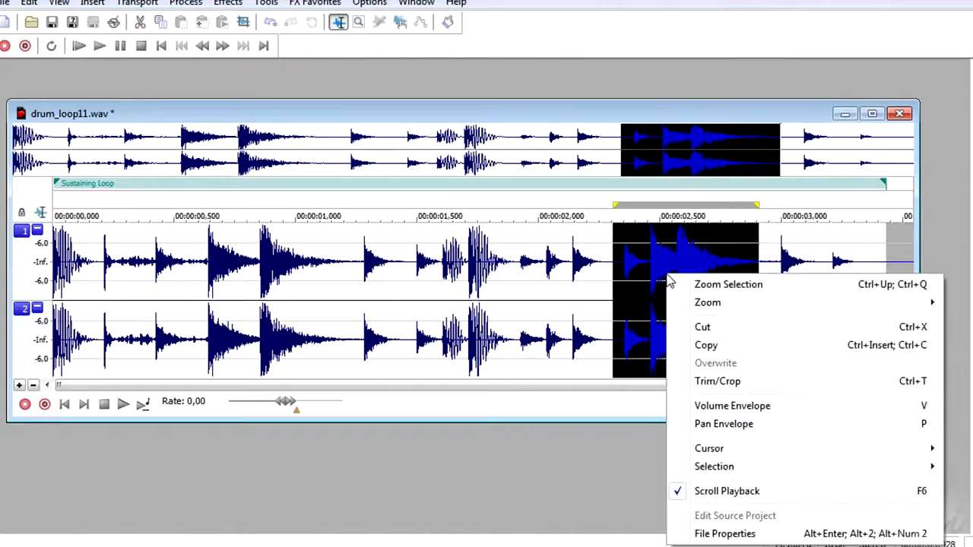
pyautogui.click(703, 328)
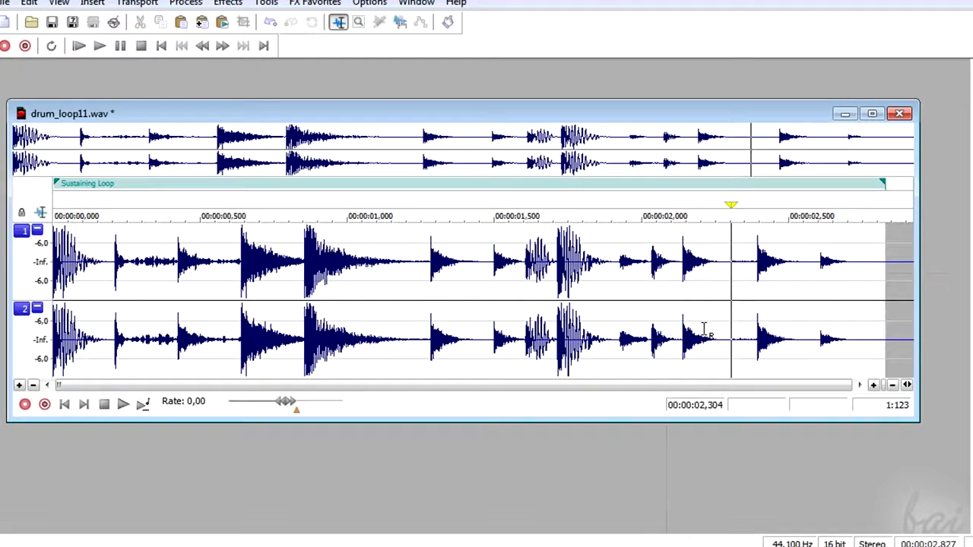
# Paste the cut audio at about 00:00:02,744 in both channels and play the loop from about 00:00:01,202
pyautogui.click(860, 264)
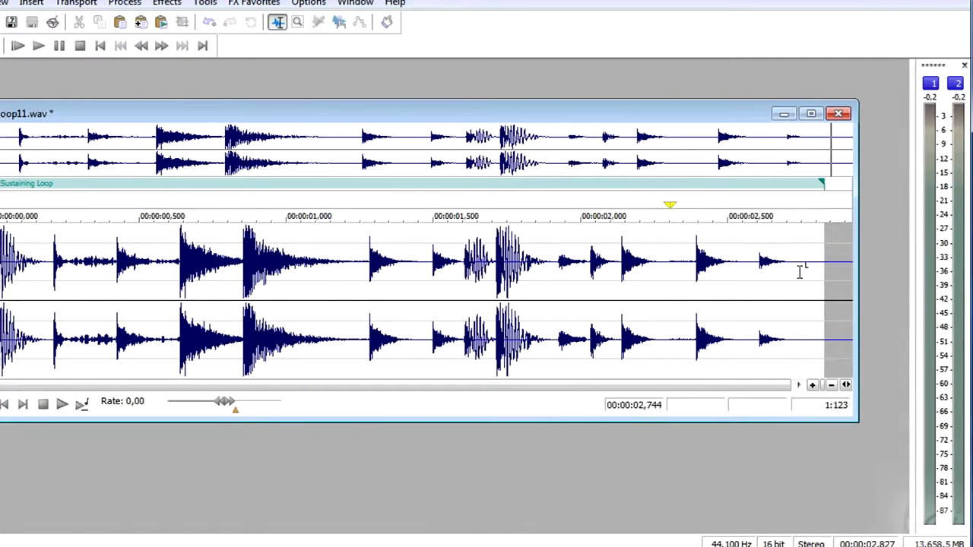
pyautogui.rightClick(803, 280)
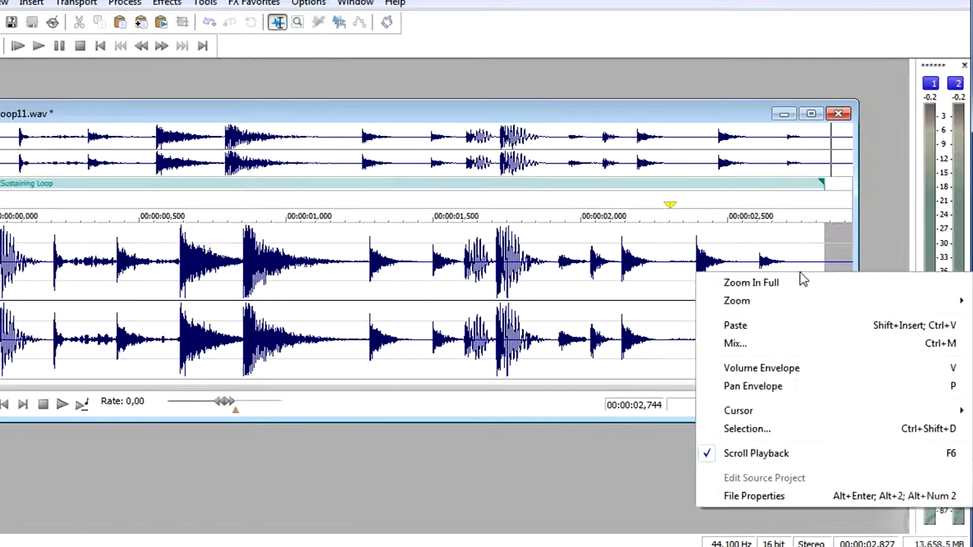
pyautogui.click(769, 329)
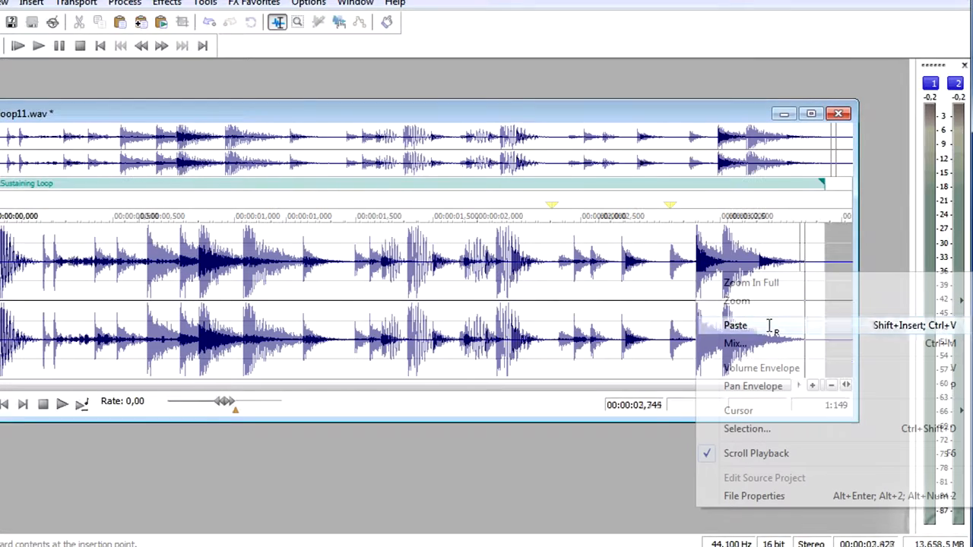
pyautogui.click(285, 269)
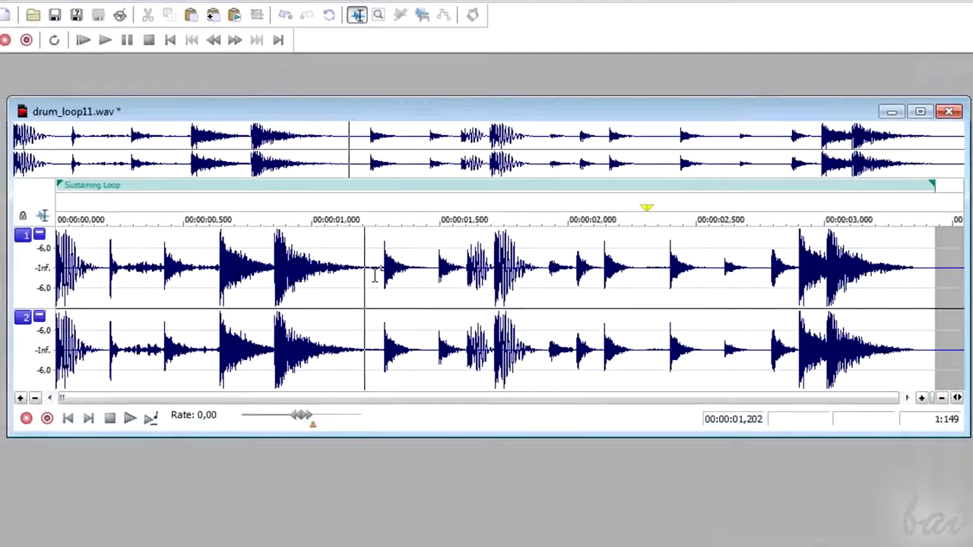
pyautogui.press('space')
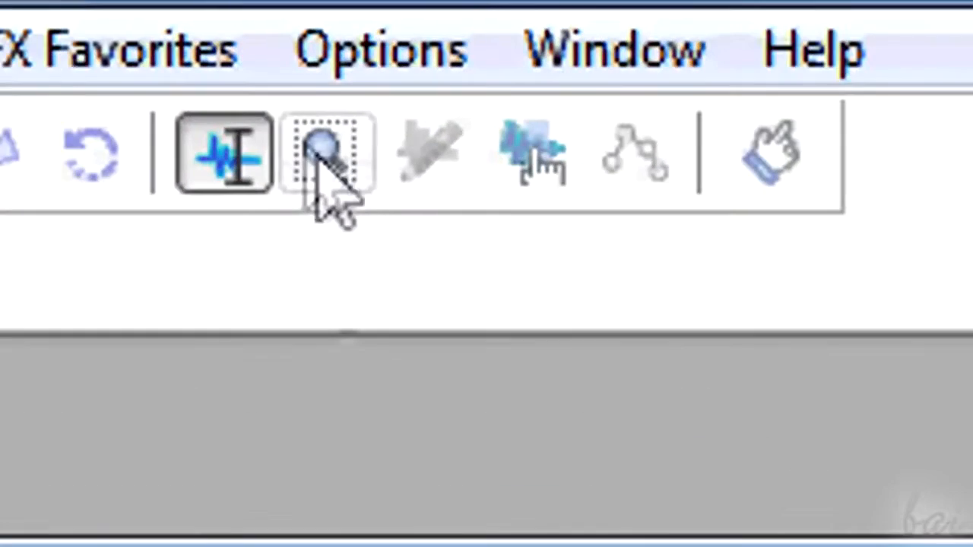
# Magnify ranges of the drum_loop11.wav waveform with the Magnify tool and restore the full view
pyautogui.click(322, 156)
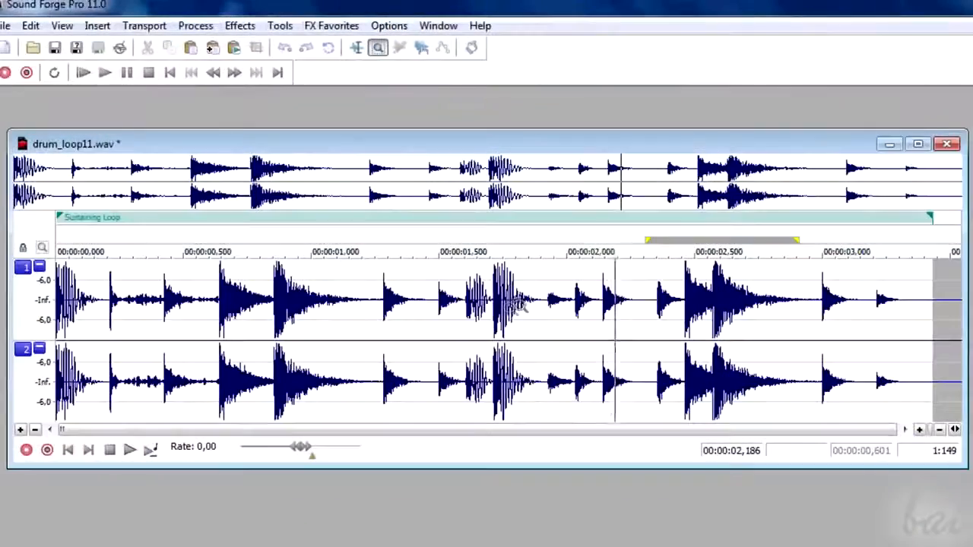
pyautogui.moveTo(477, 430); pyautogui.dragTo(182, 455)
pyautogui.moveTo(249, 314); pyautogui.dragTo(177, 303)
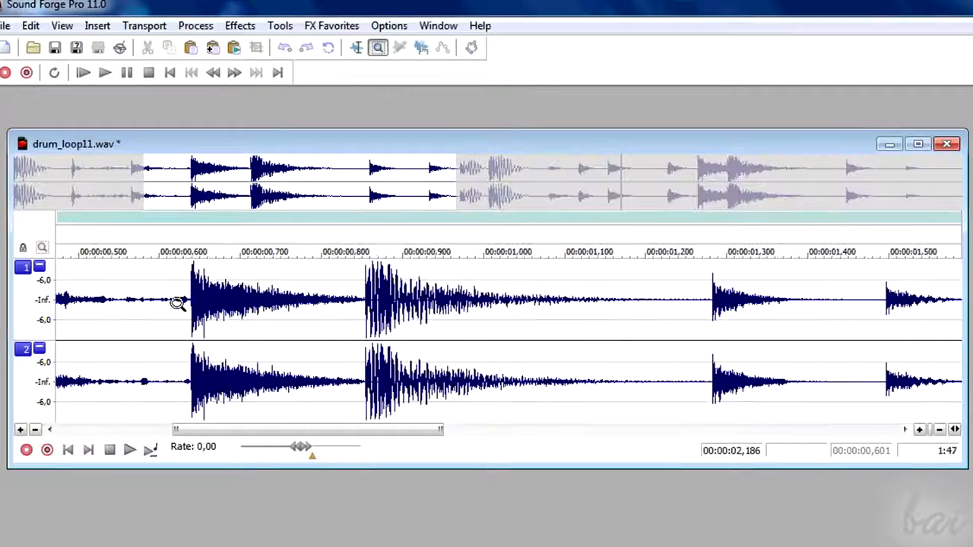
pyautogui.doubleClick(425, 323)
pyautogui.moveTo(312, 299); pyautogui.dragTo(643, 304)
pyautogui.doubleClick(513, 310)
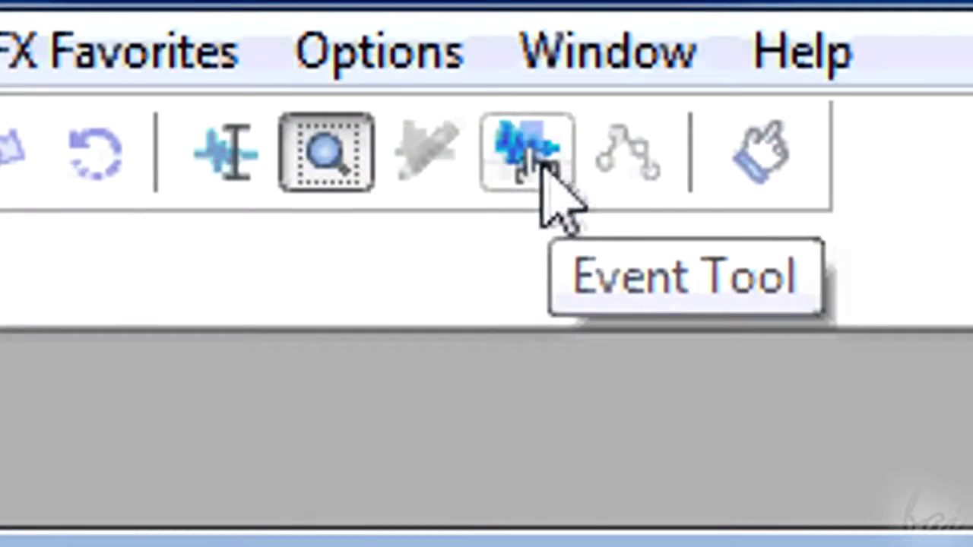
# Split the audio into two events at 00:00:02,287 with the Event tool and select each event in turn
pyautogui.click(421, 47)
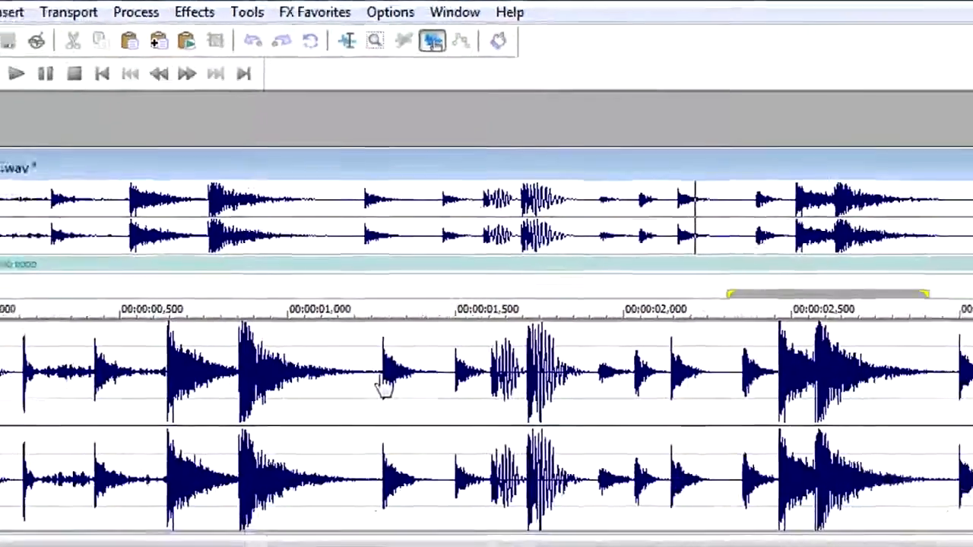
pyautogui.click(385, 287)
pyautogui.click(385, 292)
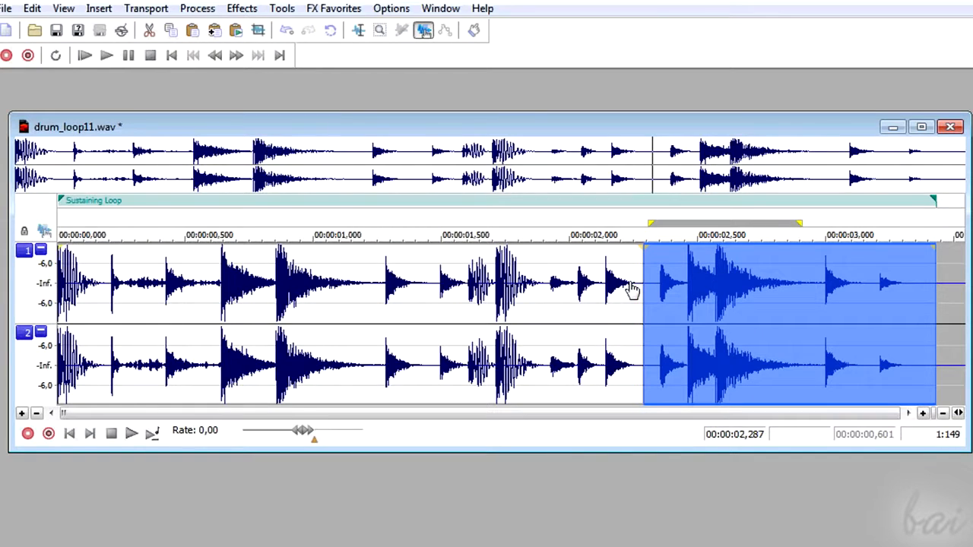
pyautogui.click(550, 296)
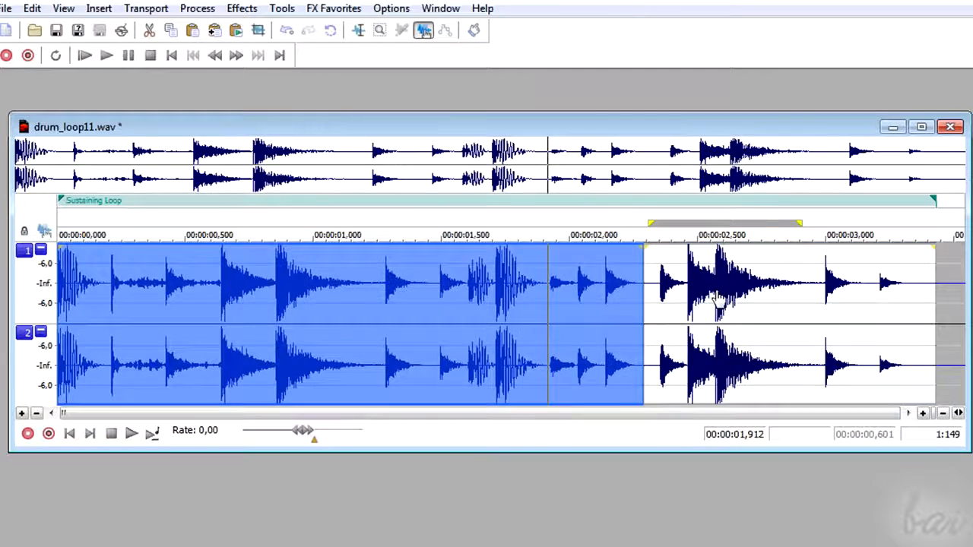
pyautogui.click(716, 301)
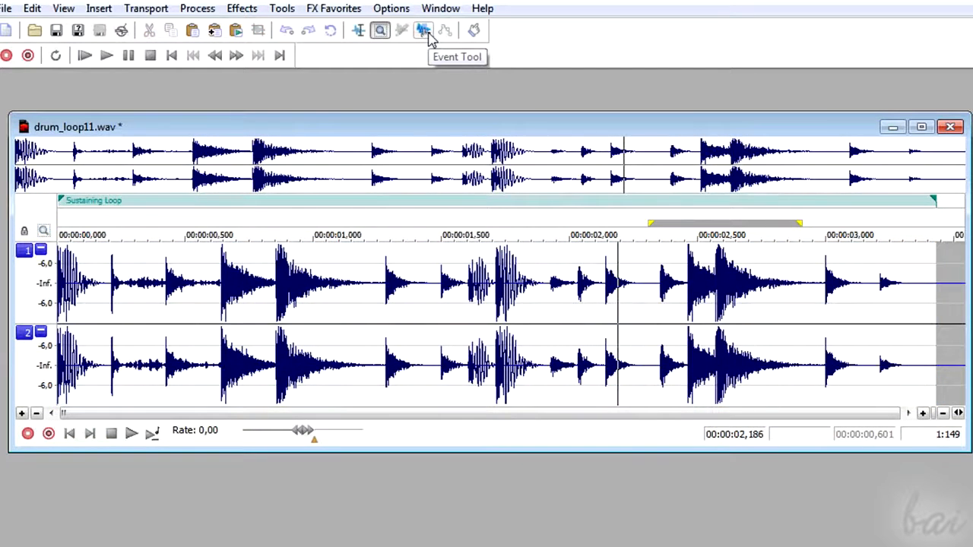
# Activate the Event tool and select the entire audio event, placing the cursor at about 00:00:01,270
pyautogui.click(428, 35)
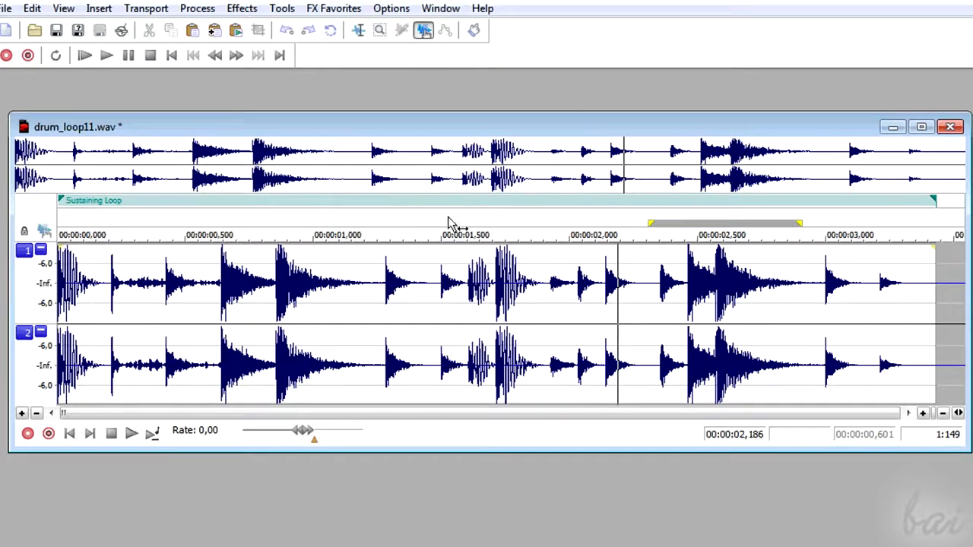
pyautogui.click(386, 296)
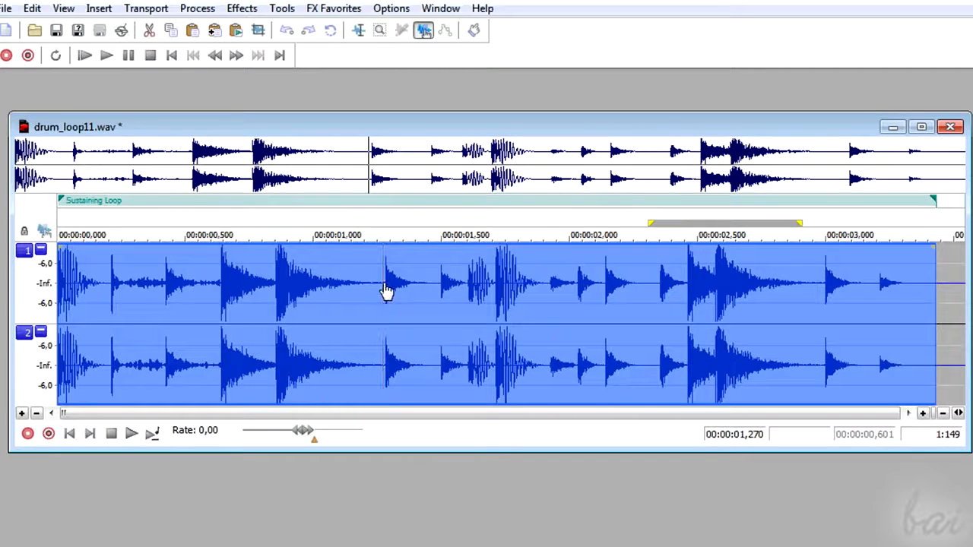
pyautogui.click(811, 283)
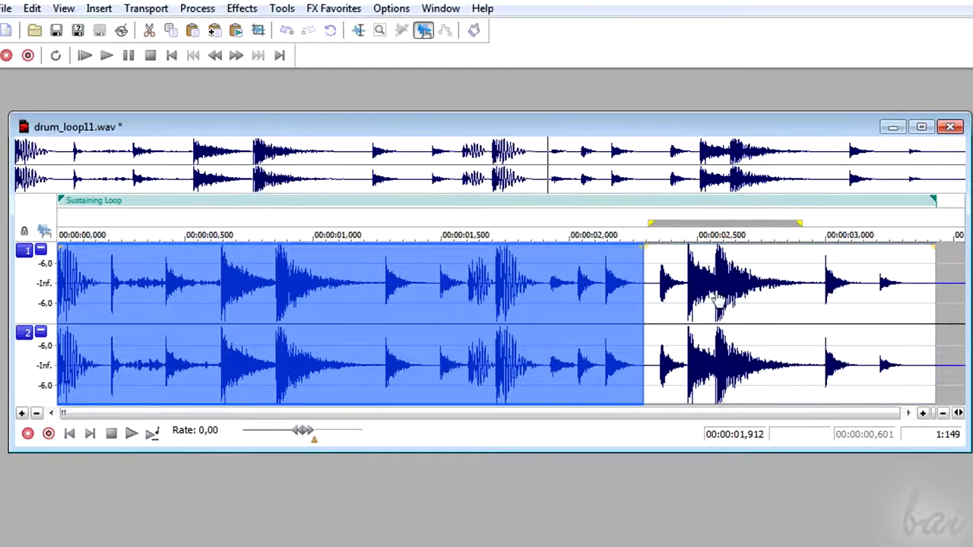
# Select the events after and before 00:00:02,287 alternately
pyautogui.doubleClick(718, 299)
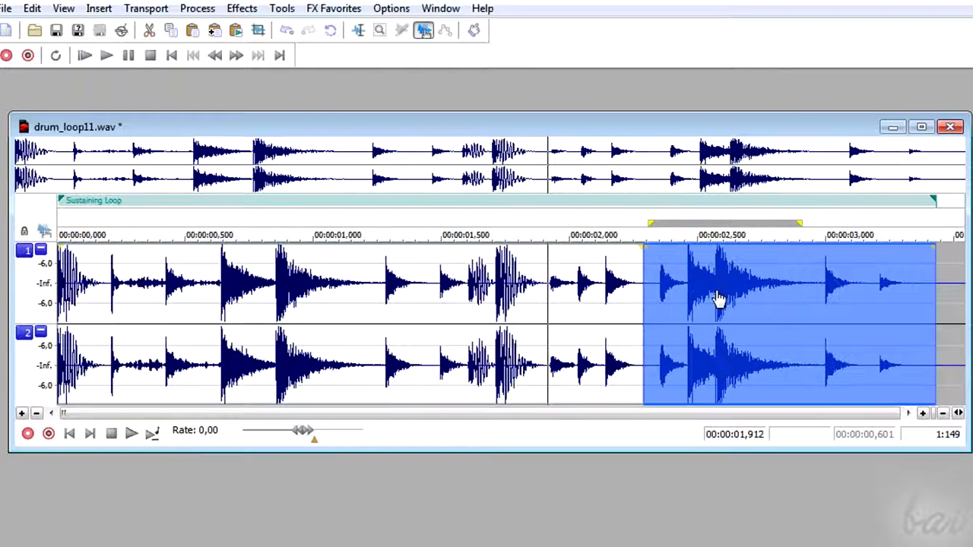
pyautogui.doubleClick(585, 302)
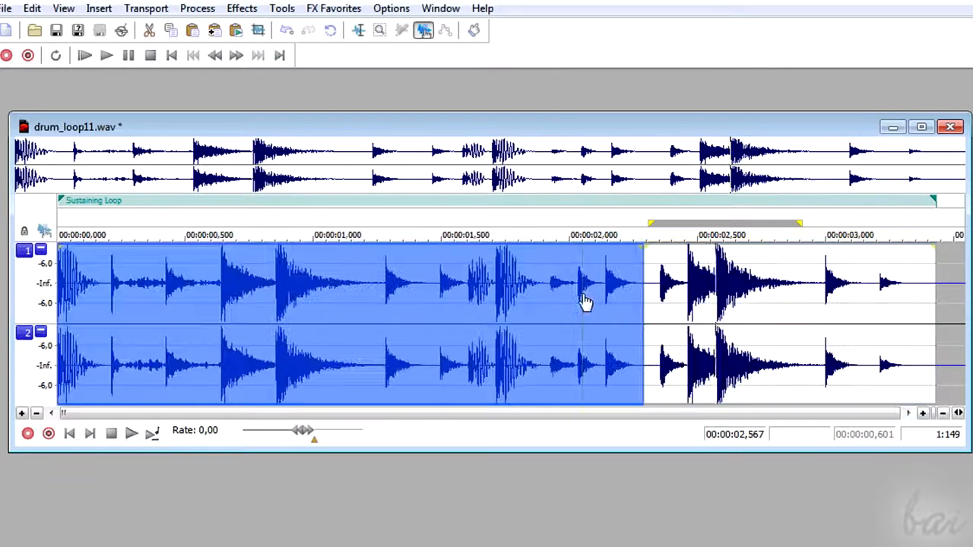
pyautogui.doubleClick(695, 301)
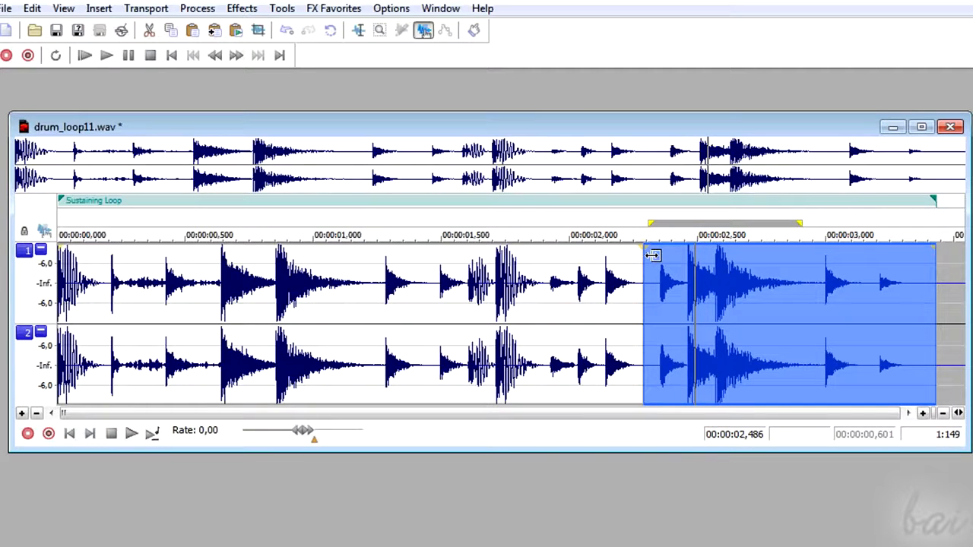
pyautogui.doubleClick(606, 288)
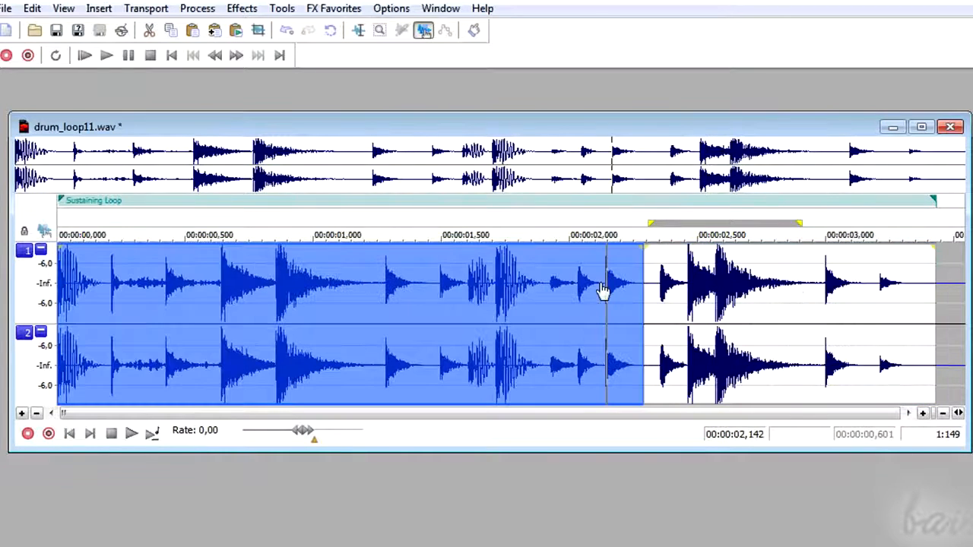
# Select the whole audio event, split it at 00:00:02,287, and select the resulting parts alternately
pyautogui.tripleClick(366, 283)
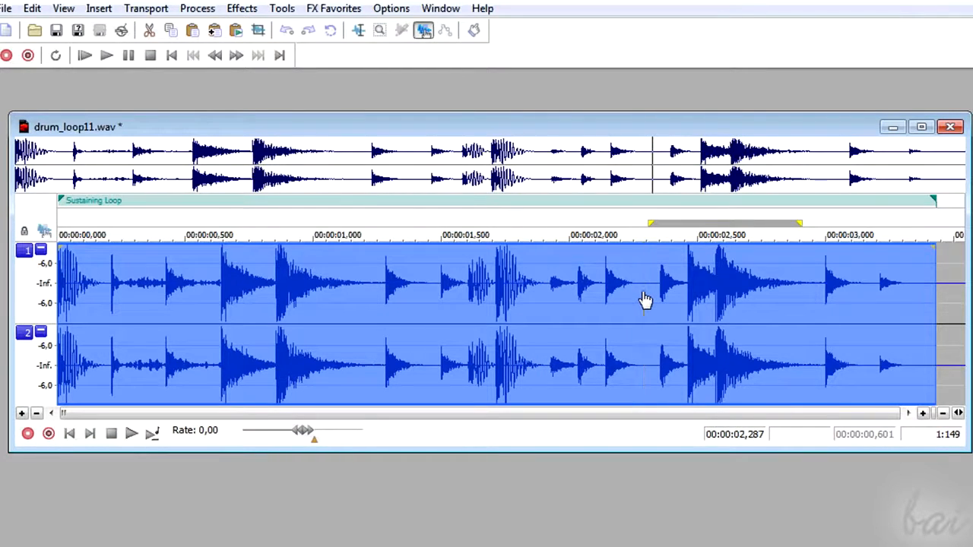
pyautogui.press('s')
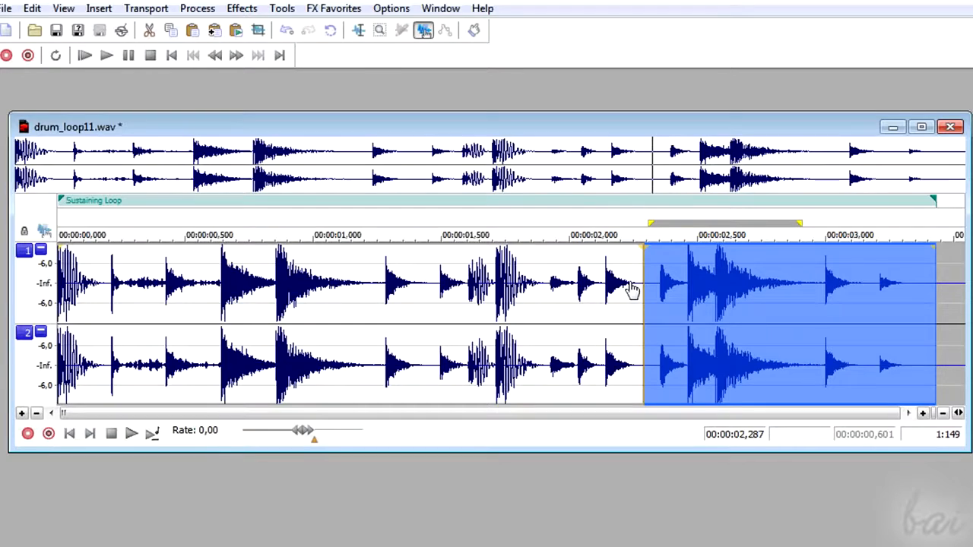
pyautogui.click(550, 296)
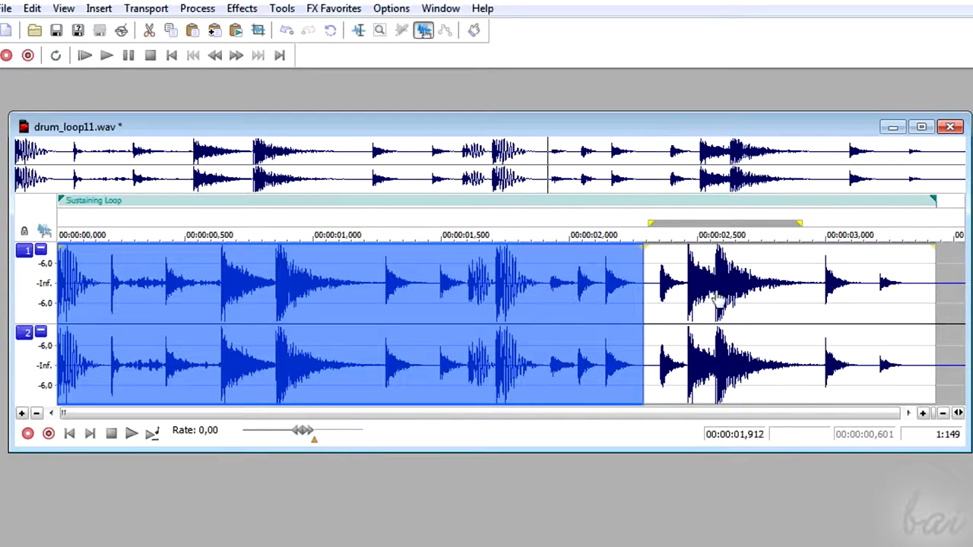
pyautogui.click(716, 300)
pyautogui.click(583, 298)
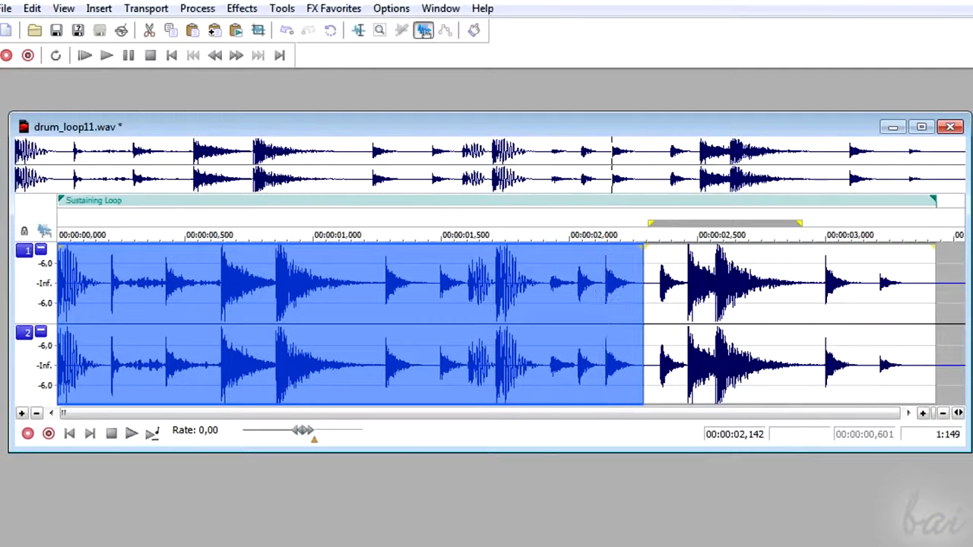
# Move the second event to start at about 00:00:01,726 so it crossfades with the first, and play the crossfade in drum_loop3.frg
pyautogui.doubleClick(709, 306)
pyautogui.moveTo(801, 315); pyautogui.dragTo(588, 302)
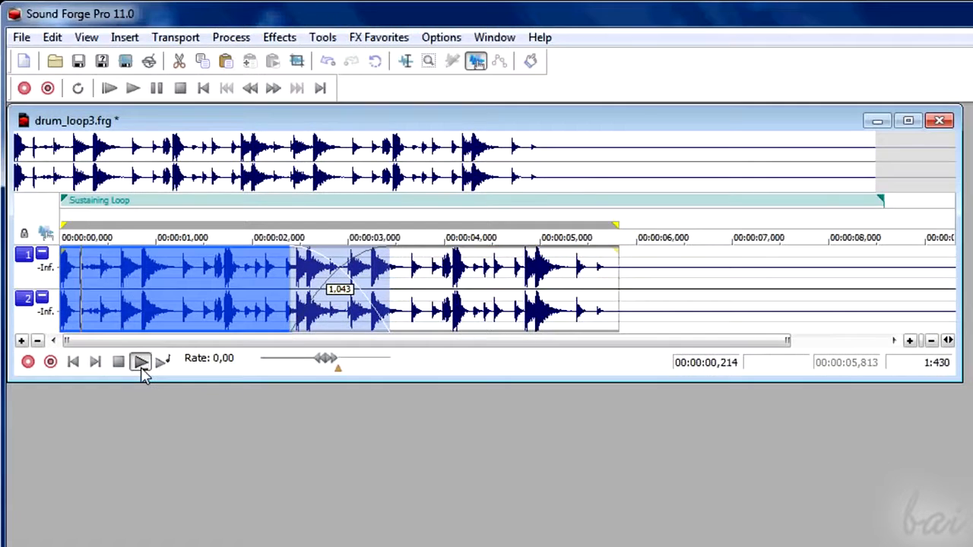
pyautogui.click(140, 362)
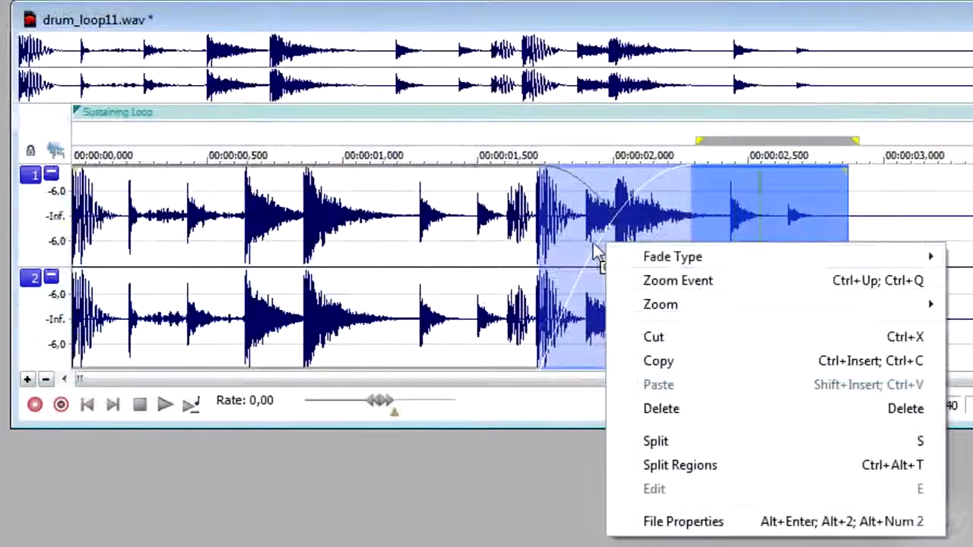
# Set the fade type of the crossfade between the two drum_loop11.wav events to straight linear curves
pyautogui.moveTo(661, 257)
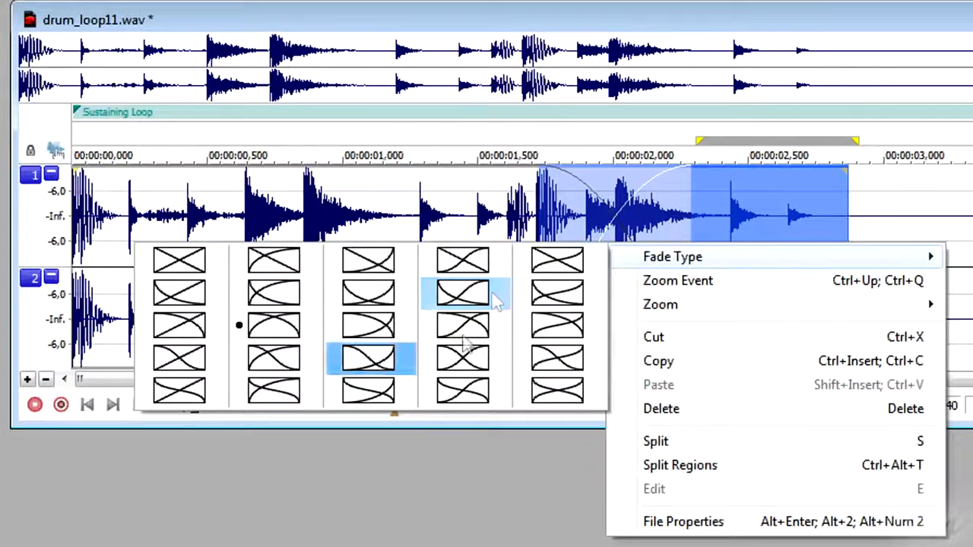
pyautogui.click(189, 273)
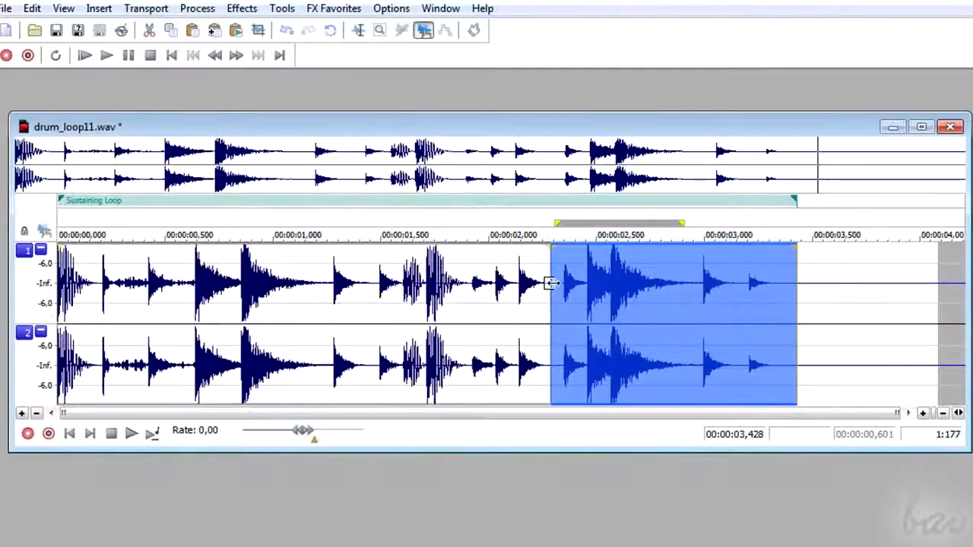
# Trim the second event's start to about 00:00:02,920, and give it a fade-in with a different fade type, shortened to about 0.17 s
pyautogui.moveTo(554, 278); pyautogui.dragTo(688, 285)
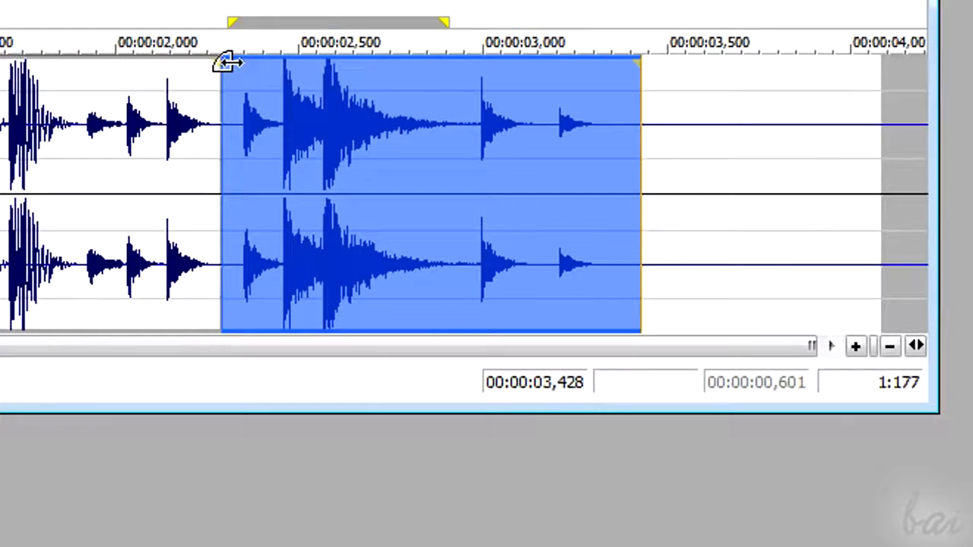
pyautogui.moveTo(223, 61)
pyautogui.mouseDown()
pyautogui.moveTo(593, 93)
pyautogui.moveTo(416, 86)
pyautogui.mouseUp()
pyautogui.rightClick(382, 146)
pyautogui.moveTo(539, 163)
pyautogui.click(895, 156)
pyautogui.moveTo(417, 65); pyautogui.dragTo(285, 69)
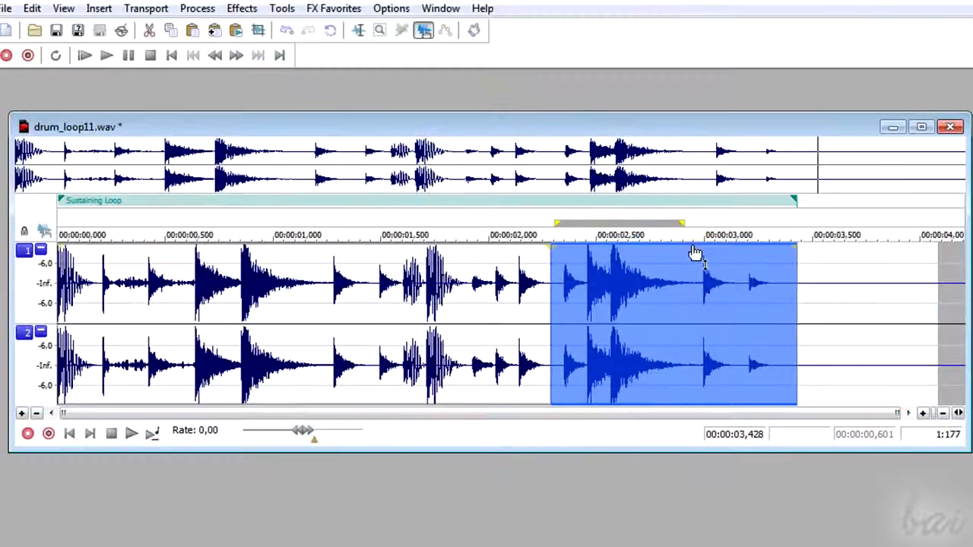
# Adjust the volume level of the second event from its upper edge
pyautogui.moveTo(695, 253)
pyautogui.moveTo(695, 253)
pyautogui.mouseDown()
pyautogui.moveTo(690, 377)
pyautogui.moveTo(695, 242)
pyautogui.mouseUp()
# Cut the second event from drum_loop11.wav and undo the cut
pyautogui.rightClick(674, 312)
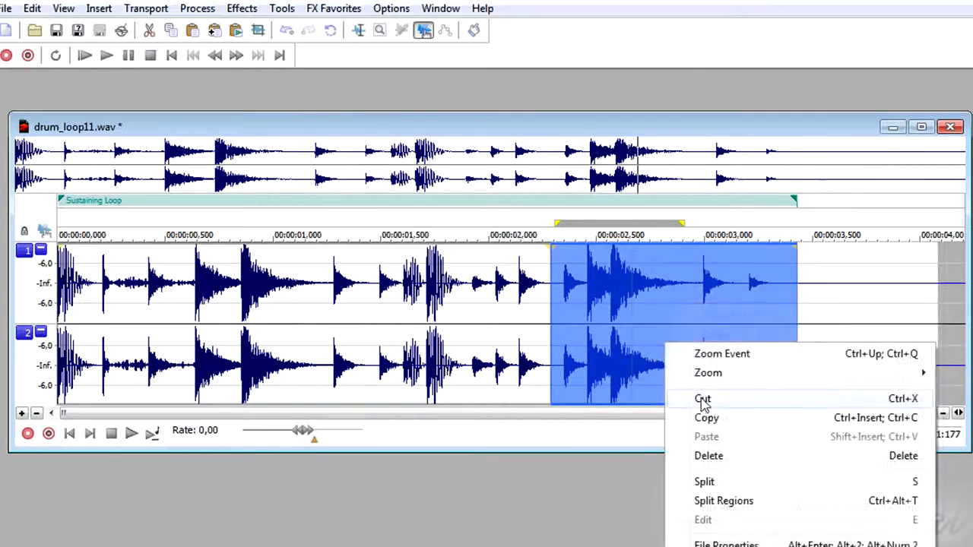
pyautogui.click(708, 360)
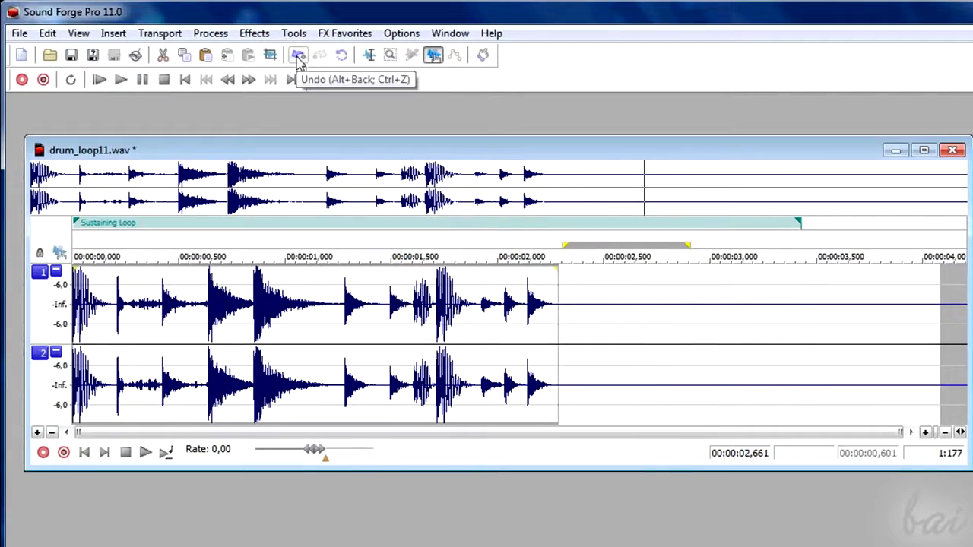
pyautogui.click(298, 61)
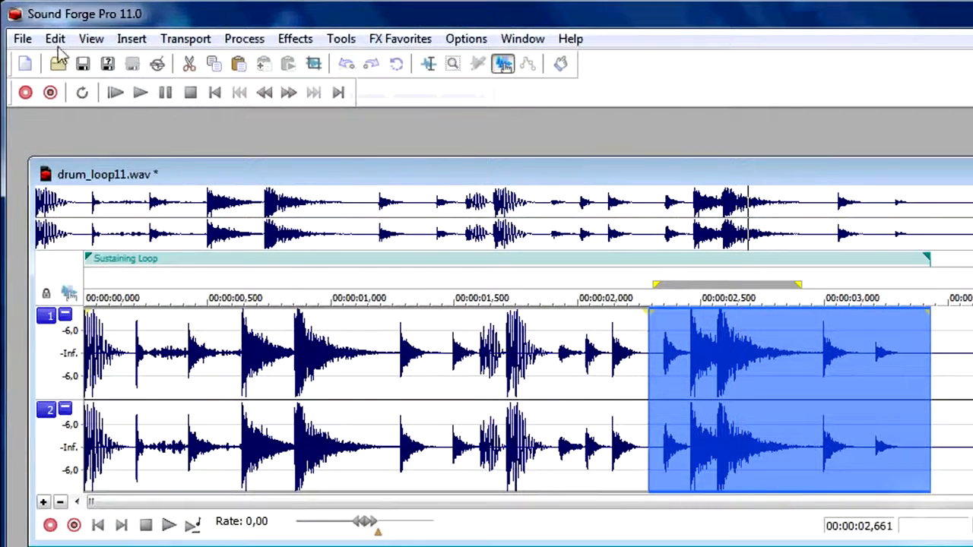
# Open the Undo/Redo History, examine its undo and redo entries, and close it
pyautogui.click(91, 38)
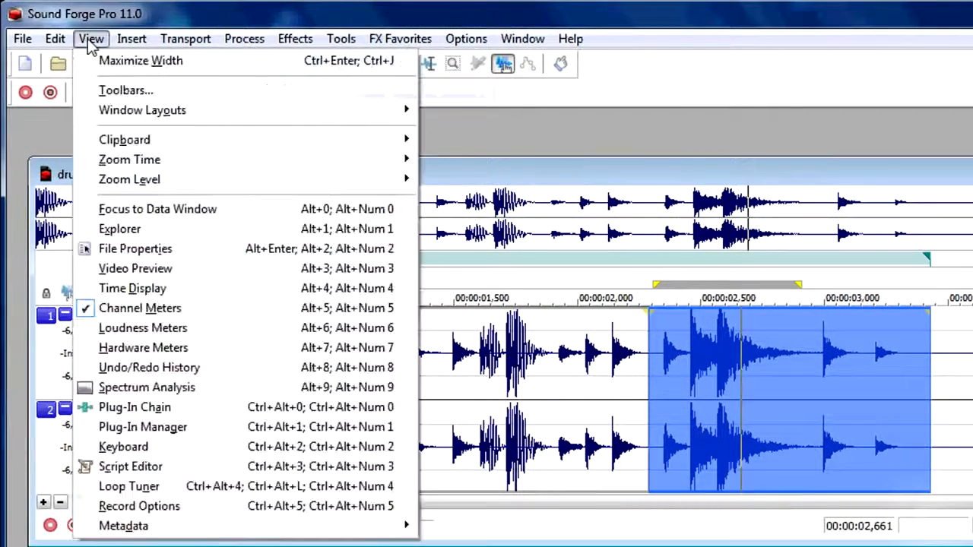
pyautogui.click(190, 369)
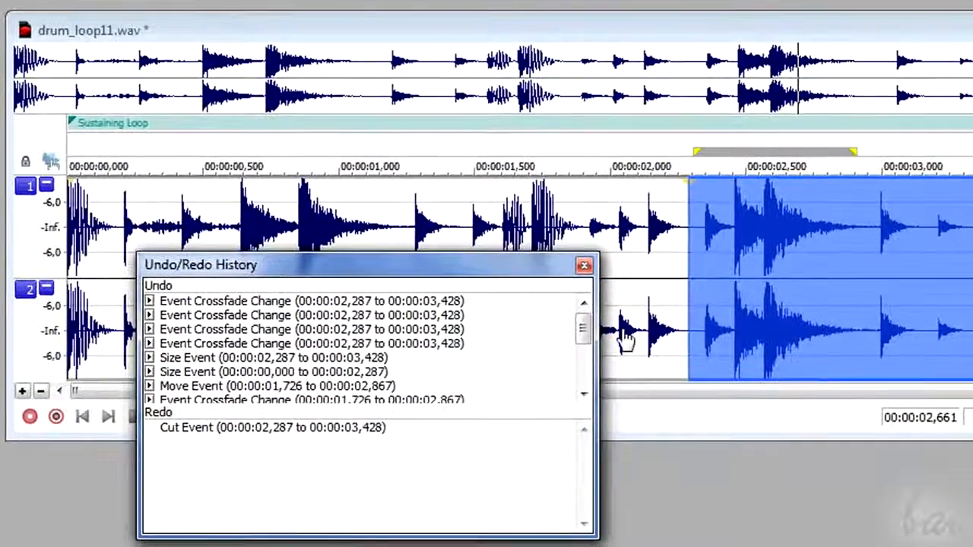
pyautogui.moveTo(589, 333); pyautogui.dragTo(583, 370)
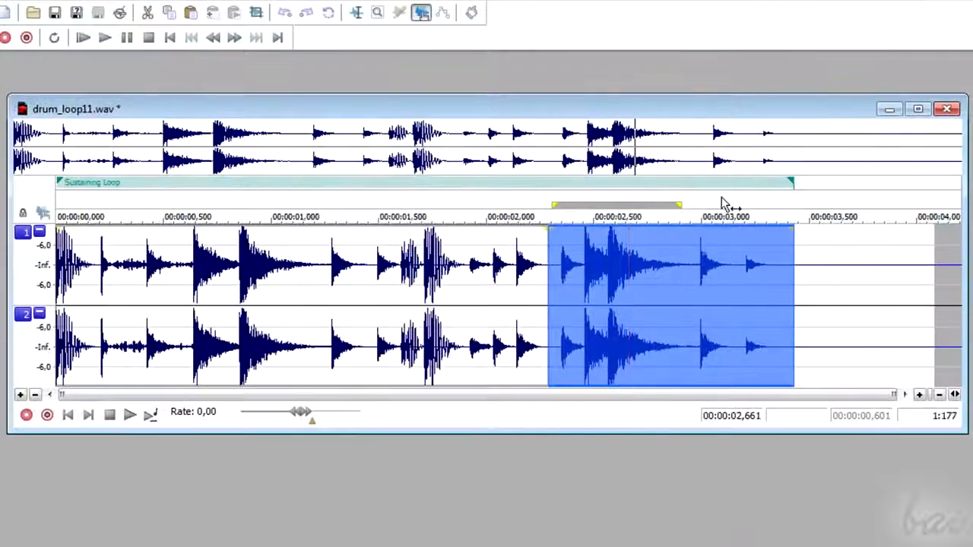
# Insert a marker at about 00:00:01,914 on the timeline of drum_loop11.wav and delete it again
pyautogui.click(472, 205)
pyautogui.rightClick(473, 203)
pyautogui.moveTo(556, 304)
pyautogui.click(795, 304)
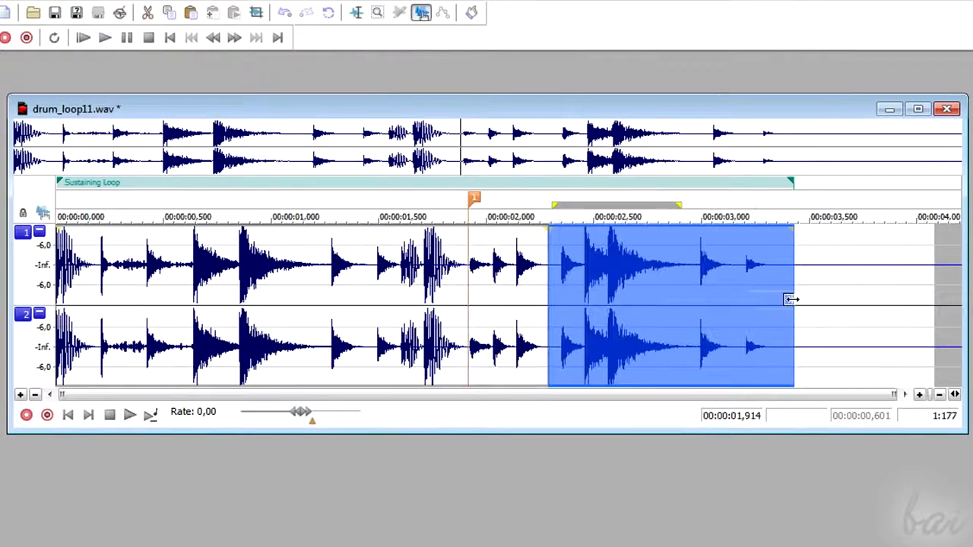
pyautogui.rightClick(474, 201)
pyautogui.click(497, 225)
# Select the audio from about 00:00:01,577 to 00:00:02,002 and insert a region there
pyautogui.click(407, 204)
pyautogui.moveTo(399, 203); pyautogui.dragTo(489, 203)
pyautogui.rightClick(471, 205)
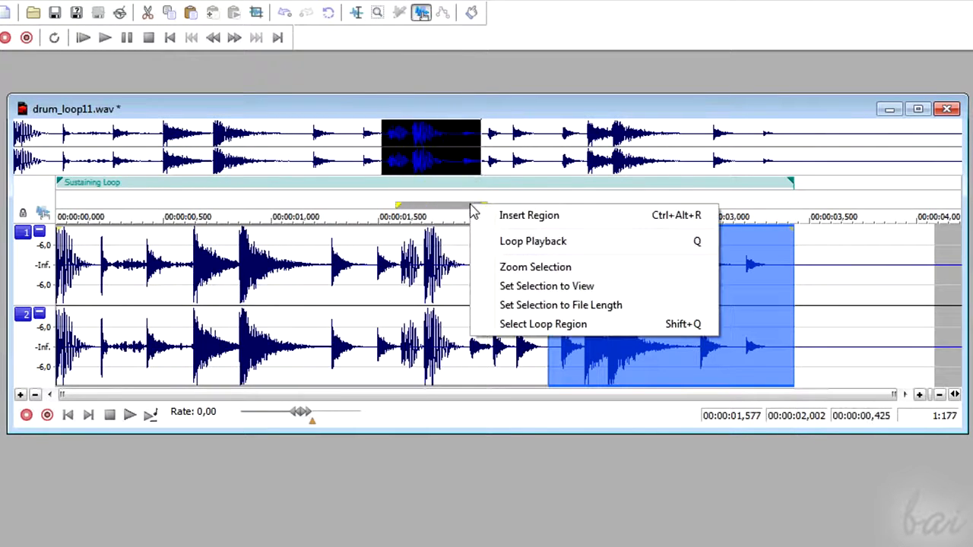
pyautogui.click(528, 215)
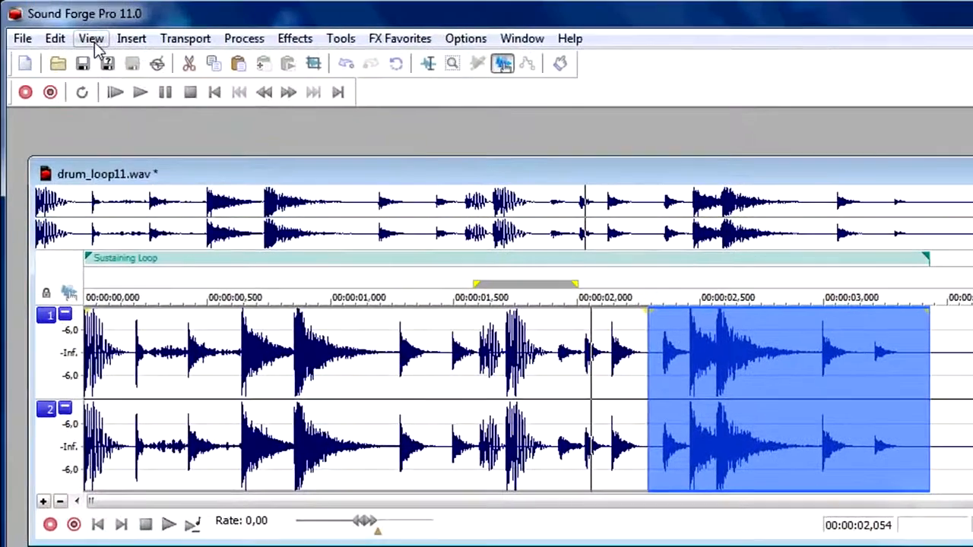
# Open Spectrum Analysis, turn on Real Time Monitoring, and shift the frequency range shown for the left channel
pyautogui.click(81, 20)
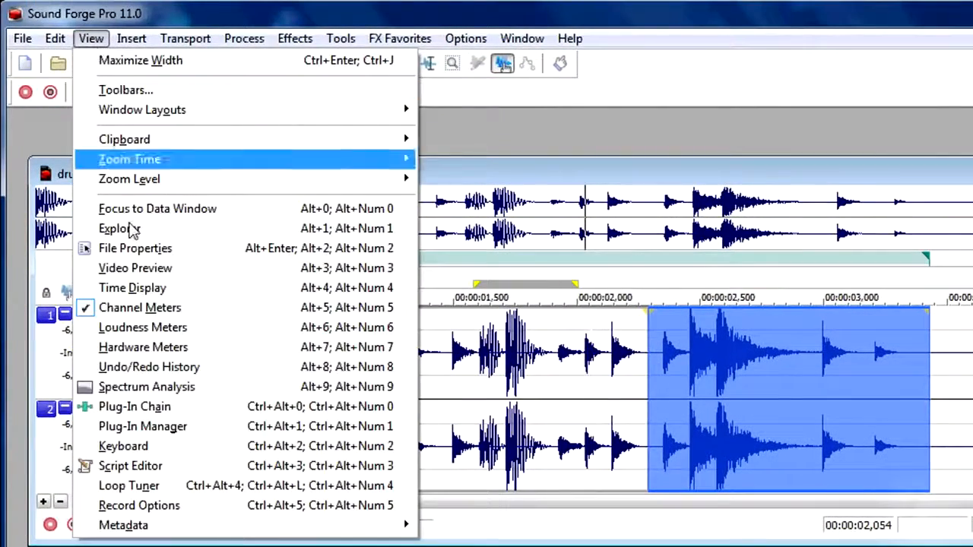
pyautogui.click(232, 392)
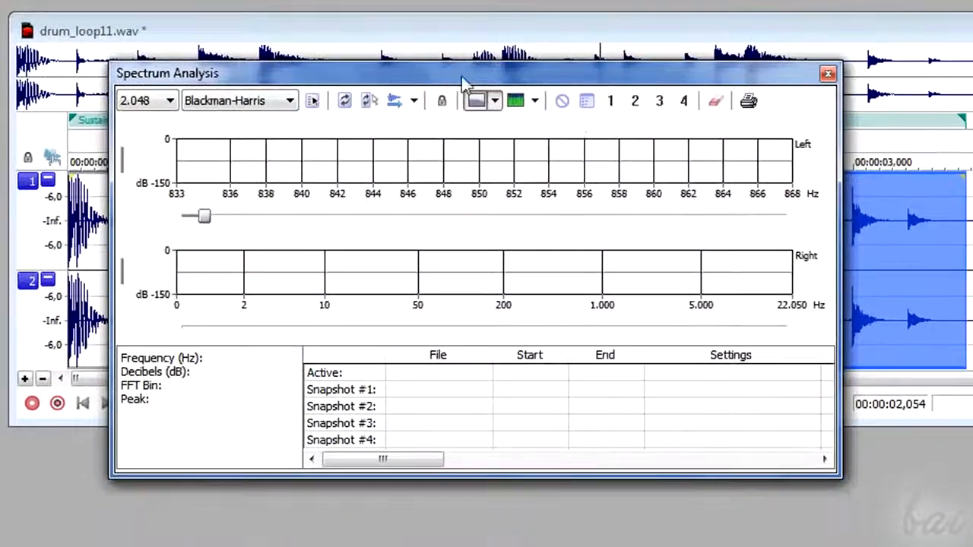
pyautogui.moveTo(469, 78); pyautogui.dragTo(420, 145)
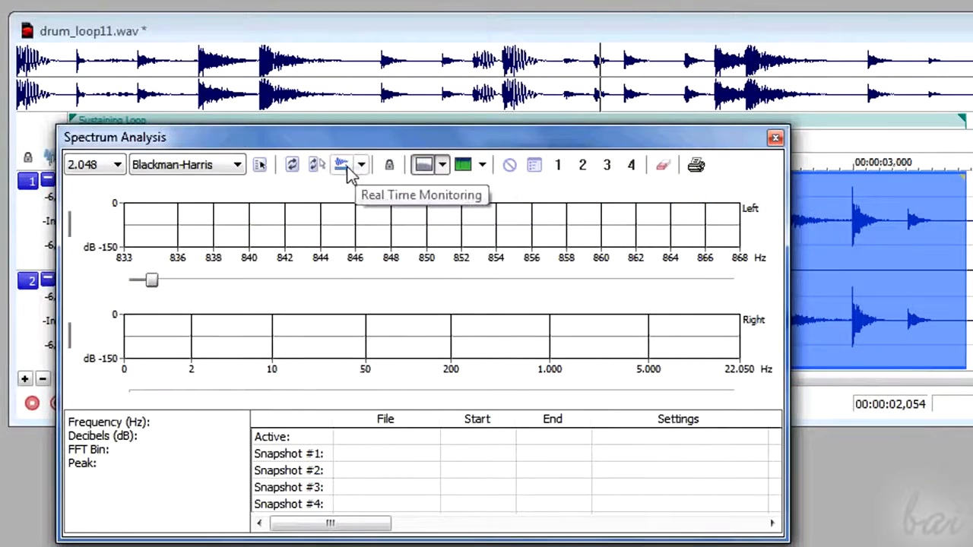
pyautogui.click(342, 167)
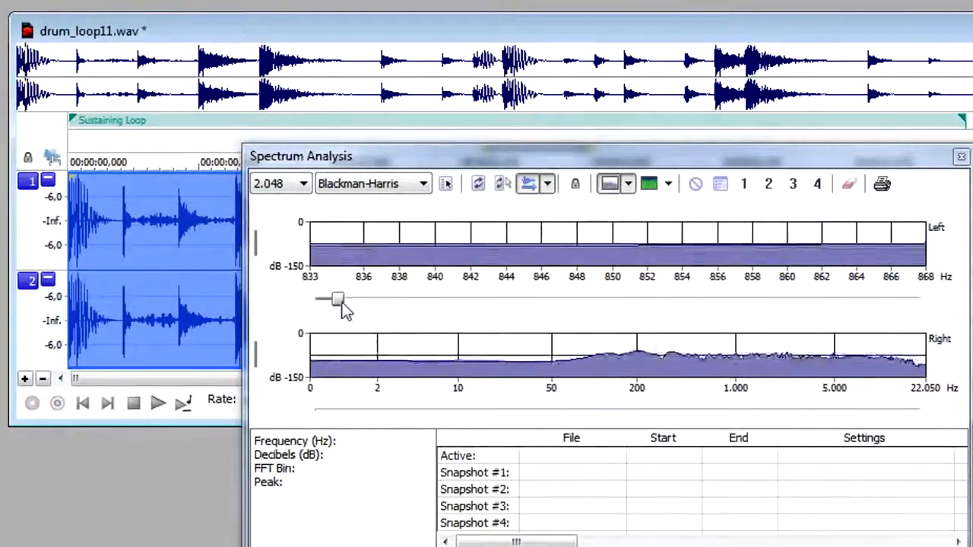
pyautogui.moveTo(342, 308); pyautogui.dragTo(419, 300)
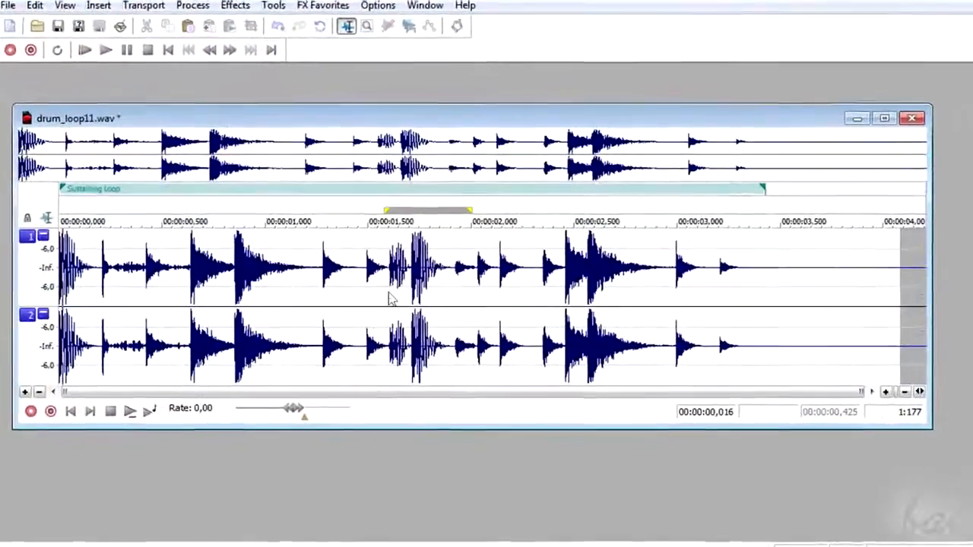
# Show the volume and pan envelopes over the waveform, and hide the pan envelope
pyautogui.rightClick(371, 300)
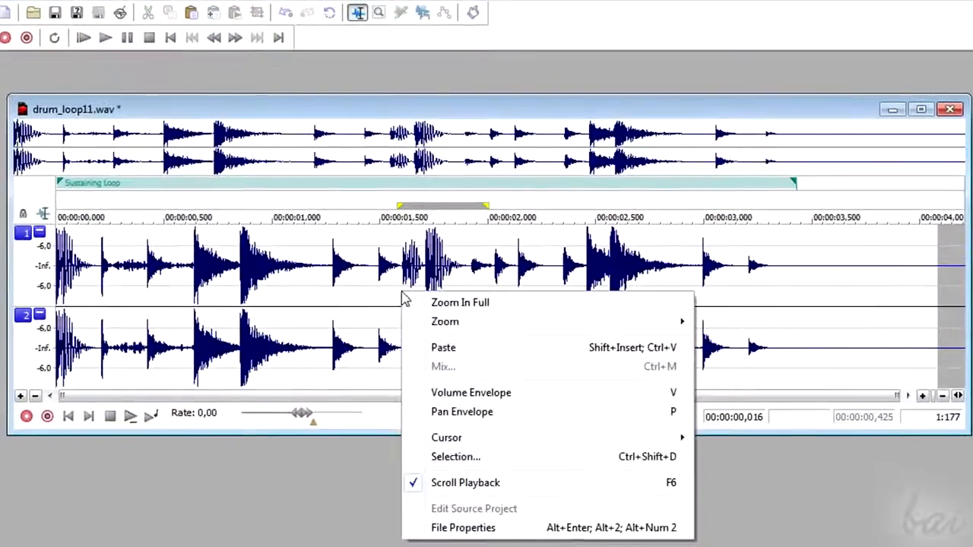
pyautogui.click(470, 417)
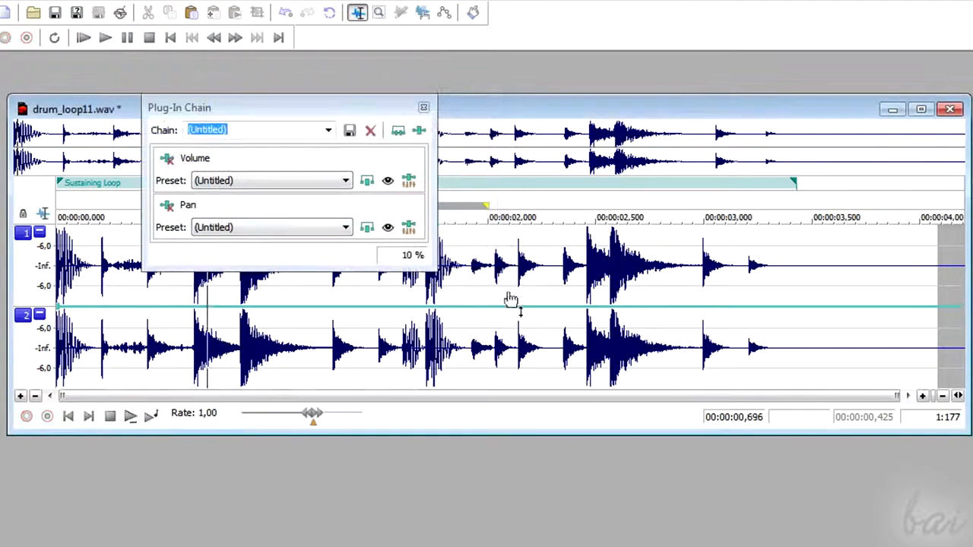
pyautogui.moveTo(510, 304)
pyautogui.mouseDown()
pyautogui.moveTo(514, 227)
pyautogui.moveTo(501, 393)
pyautogui.moveTo(515, 313)
pyautogui.mouseUp()
pyautogui.rightClick(582, 289)
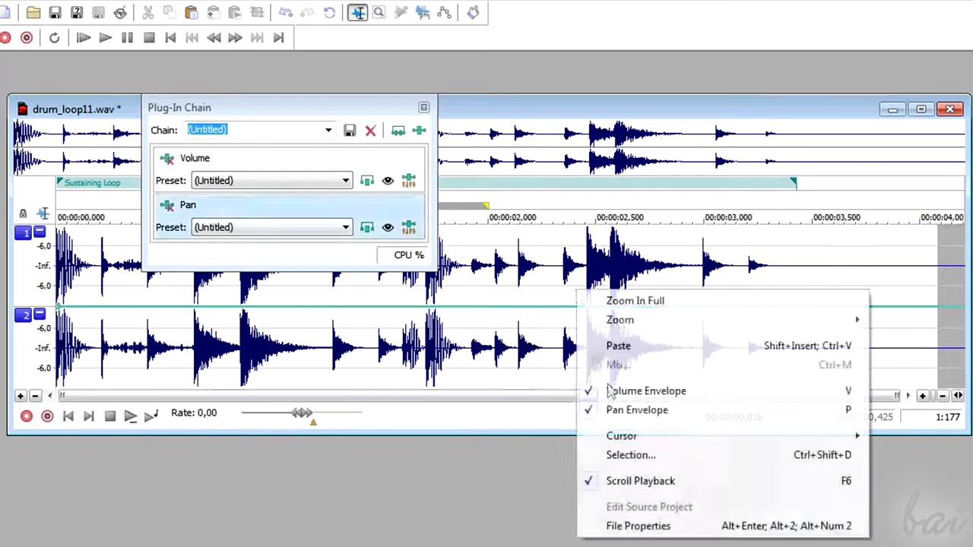
pyautogui.click(615, 406)
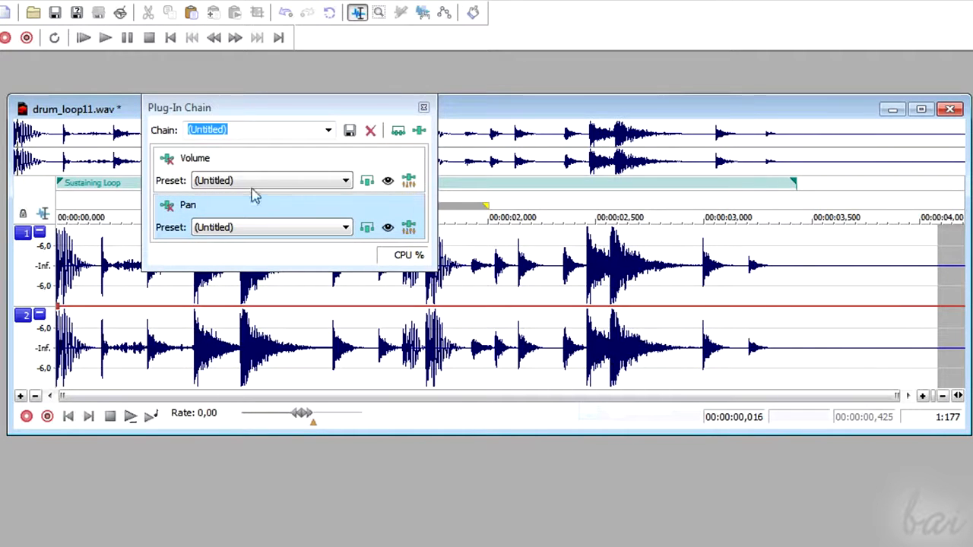
# Play back the file and add volume envelope points at about 00:00:01,500 and 00:00:02,200
pyautogui.click(149, 417)
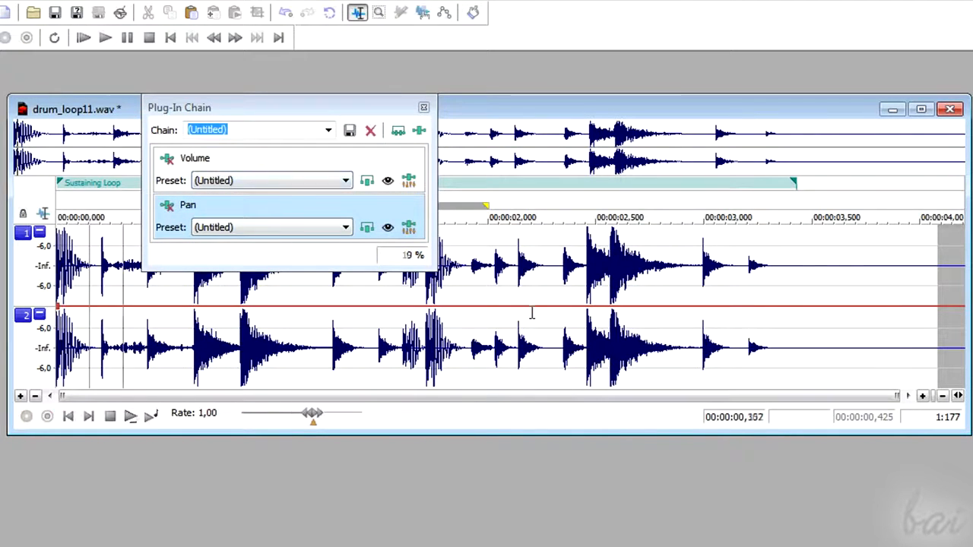
pyautogui.moveTo(536, 308); pyautogui.dragTo(486, 315)
pyautogui.click(130, 417)
pyautogui.click(130, 417)
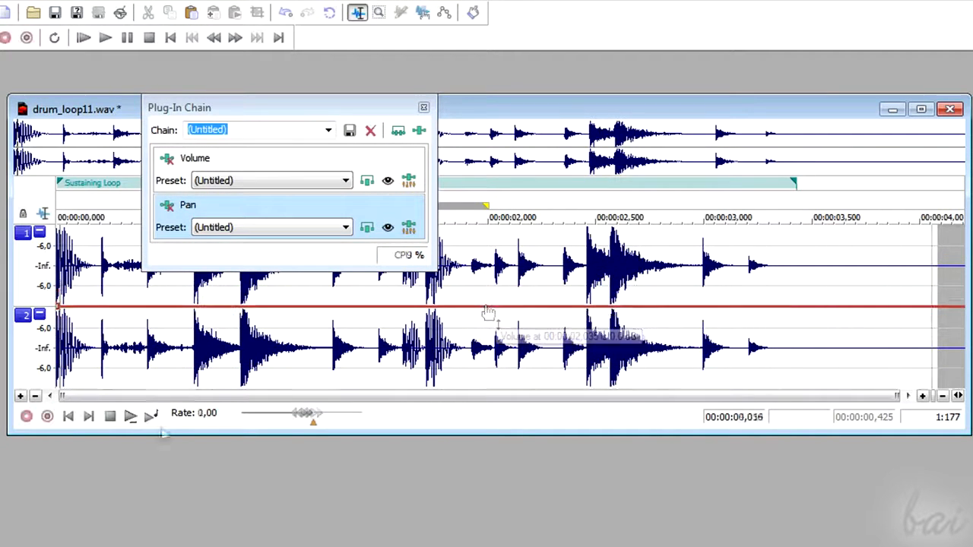
pyautogui.press('space')
pyautogui.moveTo(497, 310)
pyautogui.mouseDown()
pyautogui.moveTo(482, 373)
pyautogui.moveTo(500, 286)
pyautogui.moveTo(485, 295)
pyautogui.moveTo(489, 313)
pyautogui.mouseUp()
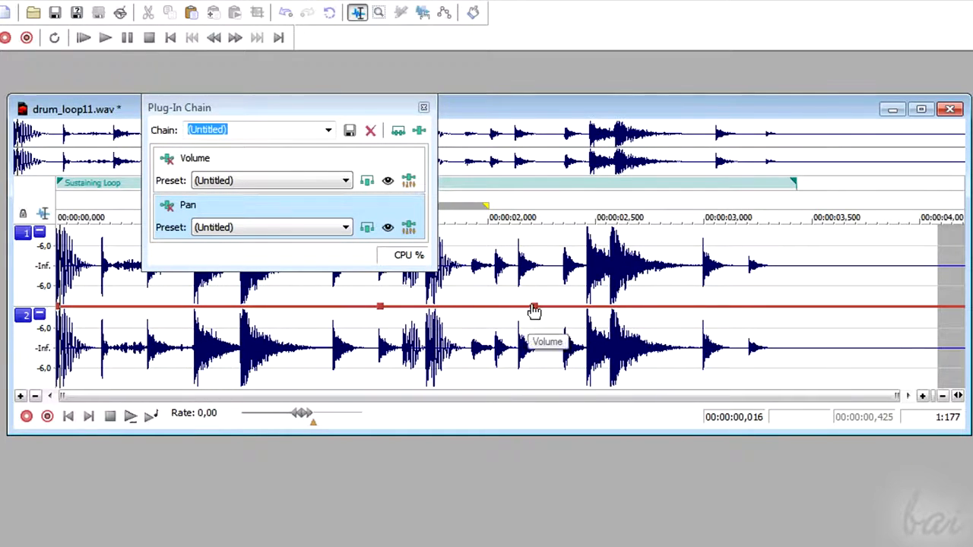
# Raise the second volume point to about 4.7 dB at 00:00:02,252, and lower the envelope with another point at about 00:00:02,800
pyautogui.moveTo(533, 308); pyautogui.dragTo(542, 248)
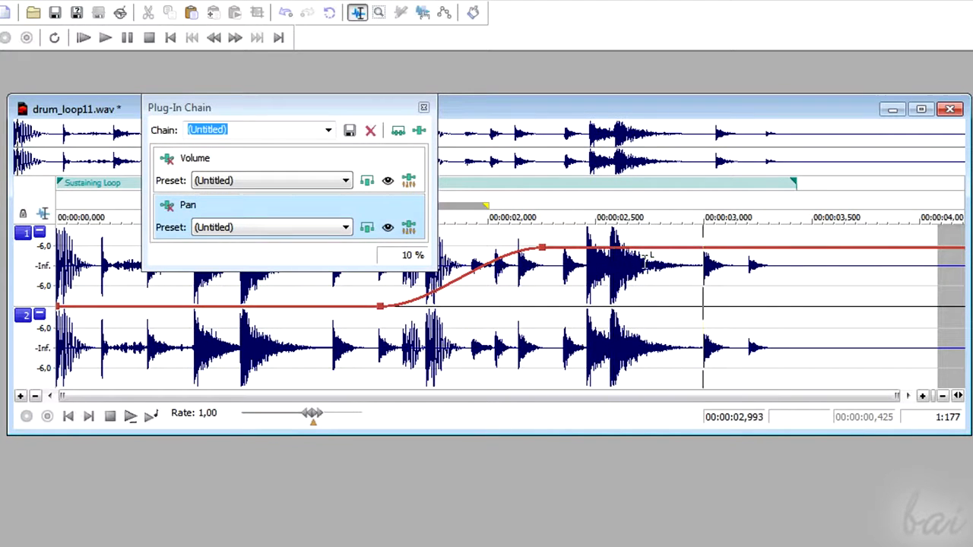
pyautogui.moveTo(674, 250); pyautogui.dragTo(661, 384)
pyautogui.press('space')
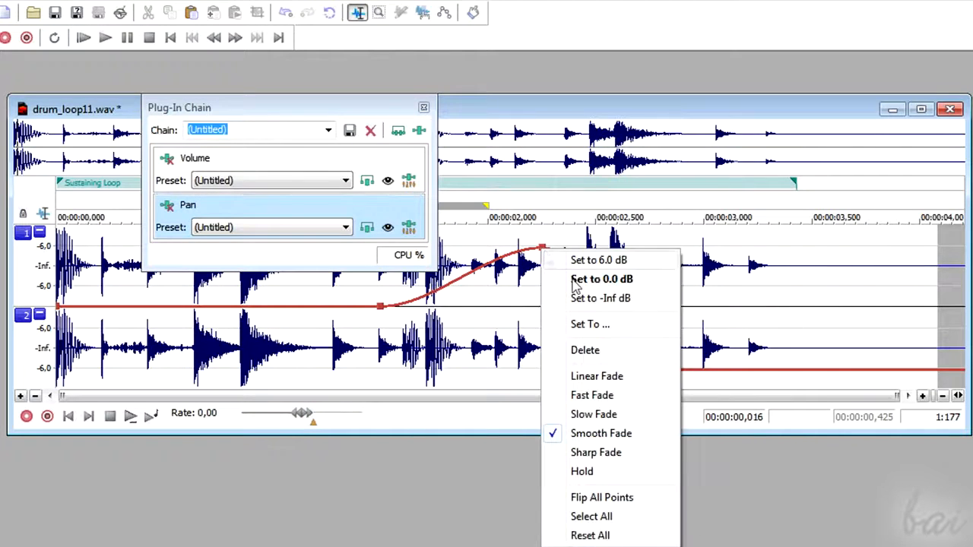
# Set the raised volume envelope point's curve to Fast Fade, and delete that point
pyautogui.click(592, 396)
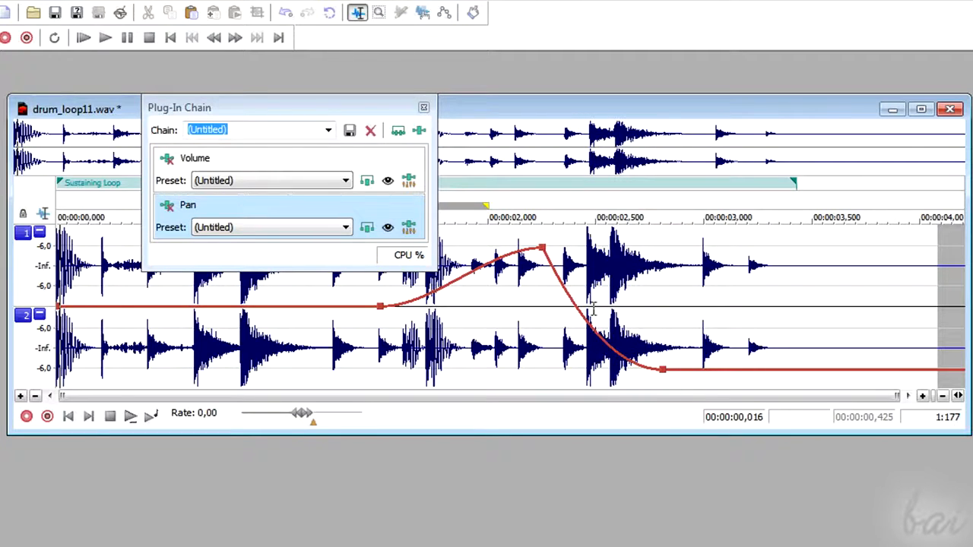
pyautogui.rightClick(543, 250)
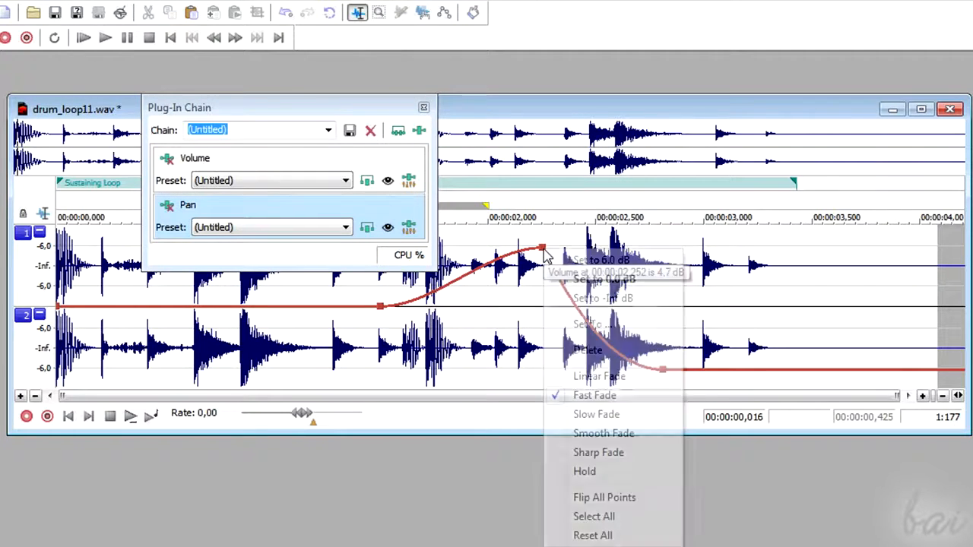
pyautogui.click(590, 353)
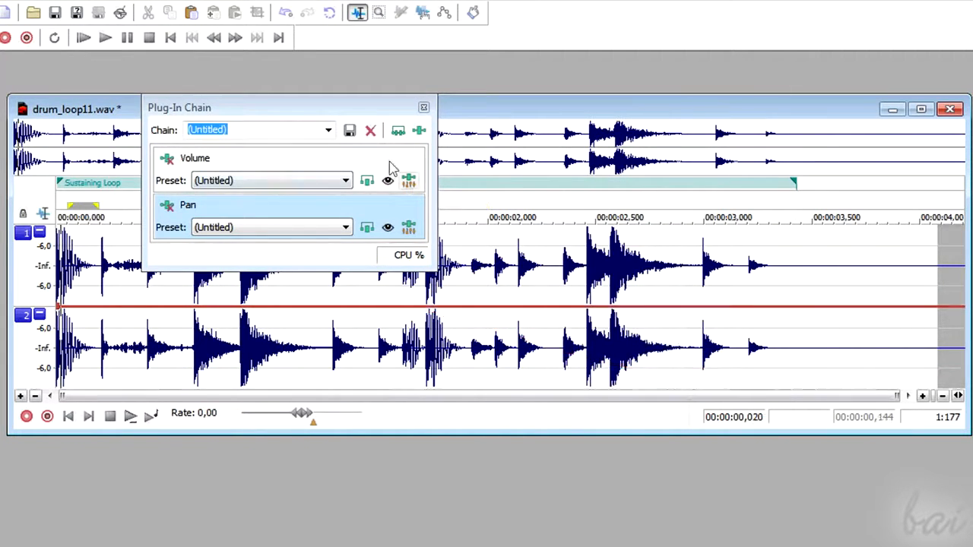
# Bypass the whole plug-in chain and re-enable it
pyautogui.click(398, 135)
pyautogui.click(398, 136)
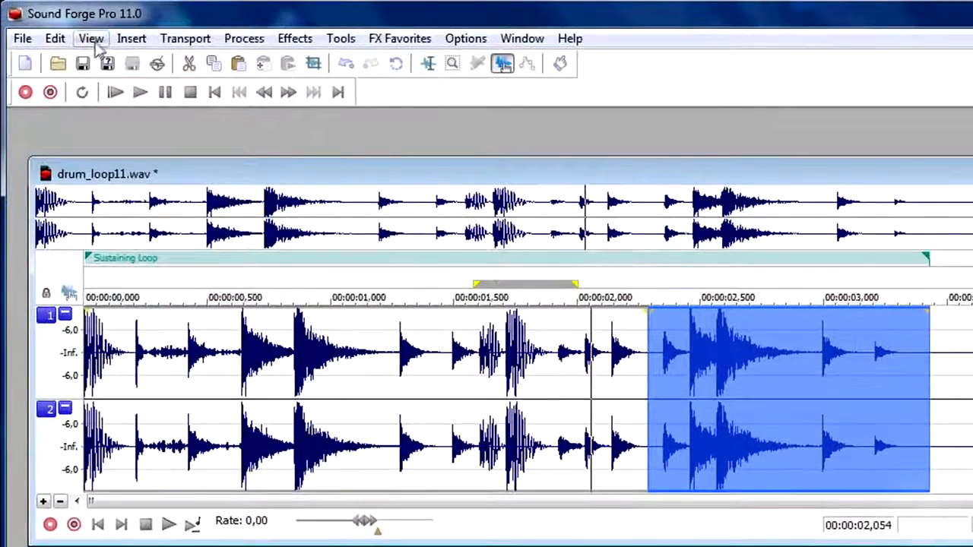
pyautogui.click(76, 14)
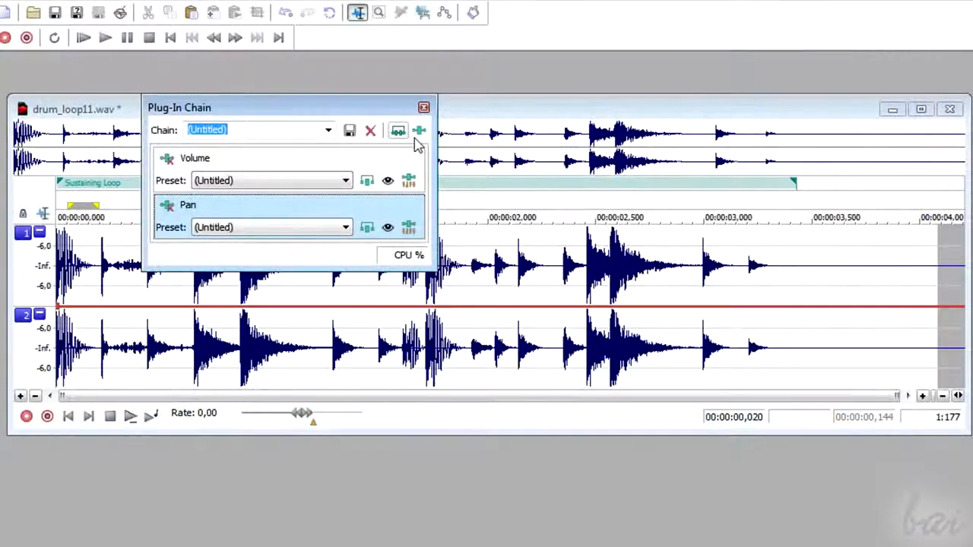
# Add the Flange/Wah-Wah plug-in to the plug-in chain, and show its plug-in window
pyautogui.click(420, 132)
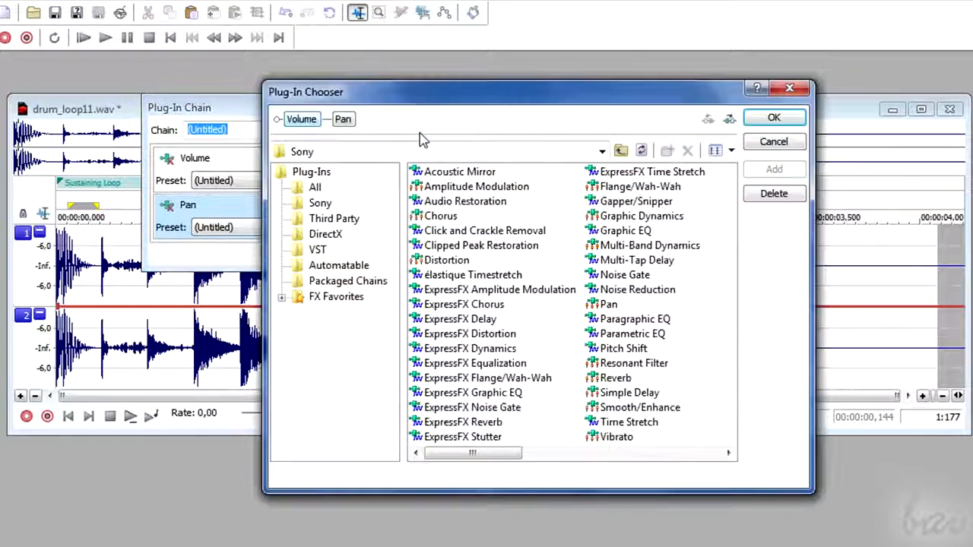
pyautogui.rightClick(280, 208)
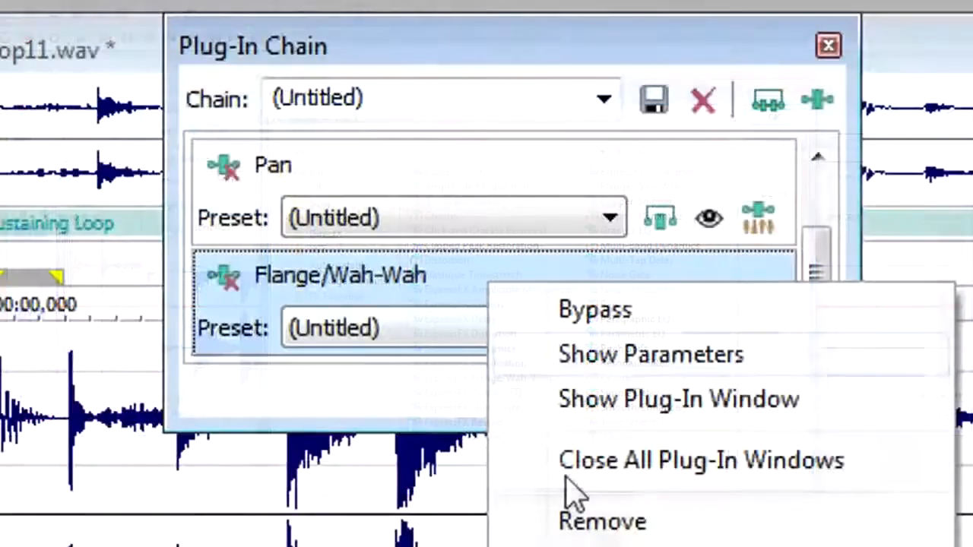
pyautogui.click(659, 524)
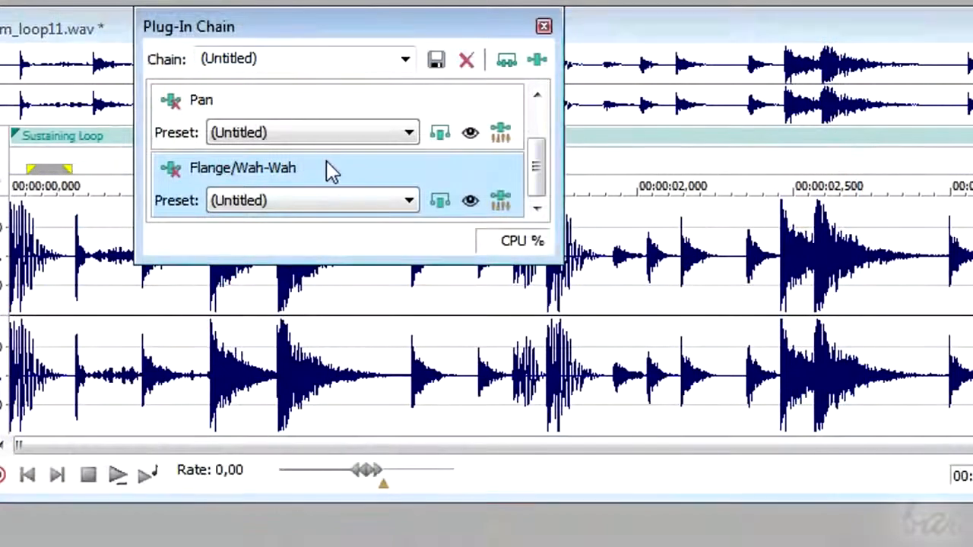
pyautogui.rightClick(327, 169)
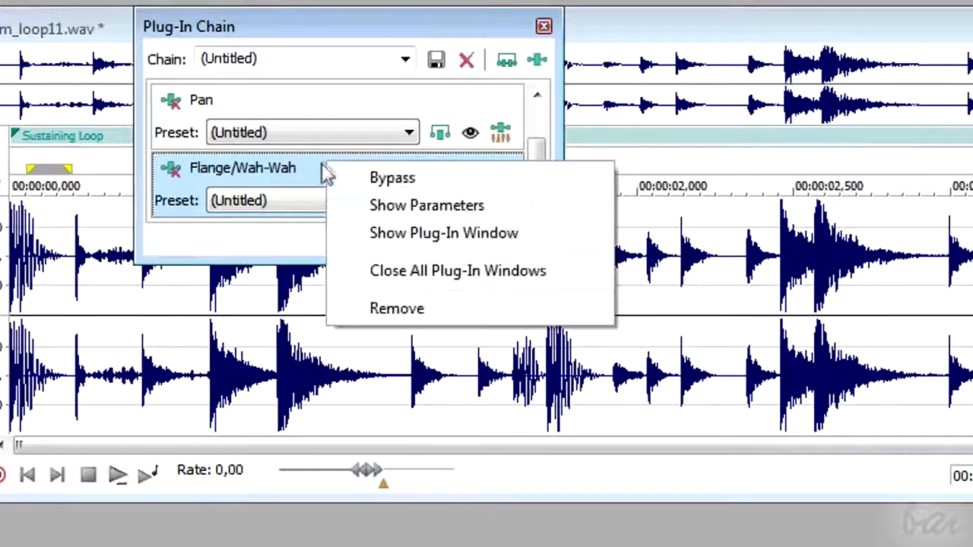
pyautogui.click(444, 240)
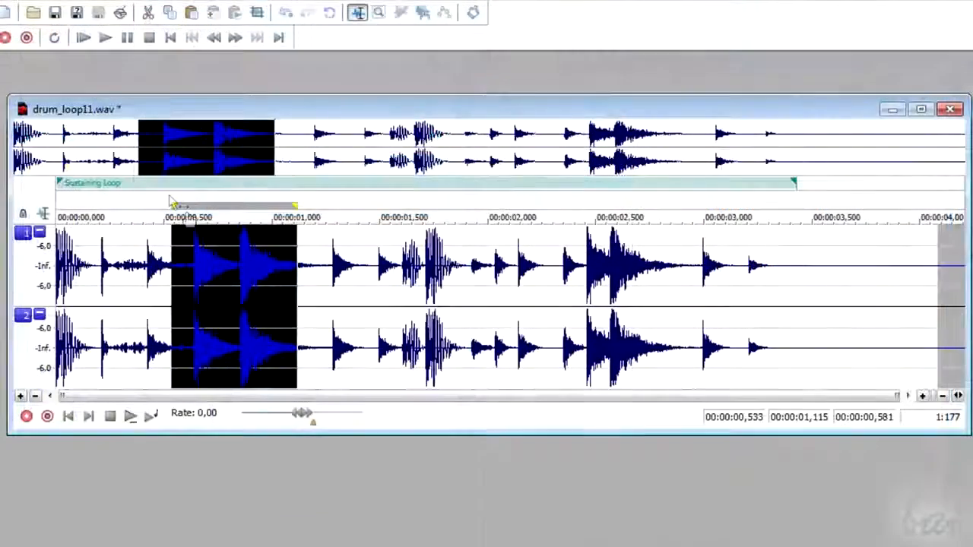
# Select about 0.99 s of audio, from about 00:00:00,500 to 00:00:01,500
pyautogui.moveTo(172, 199); pyautogui.dragTo(376, 215)
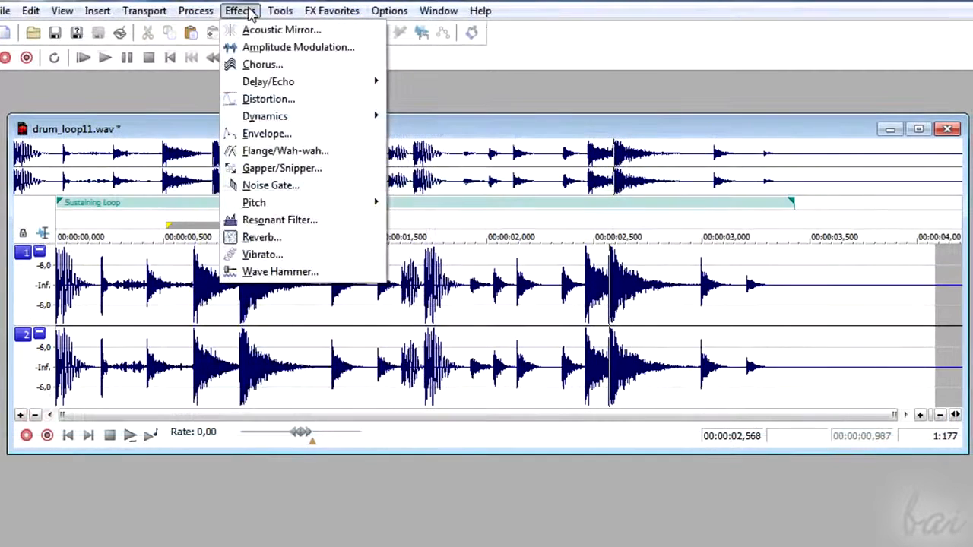
# Try the Chorus effect on the whole file with its default settings
pyautogui.click(266, 67)
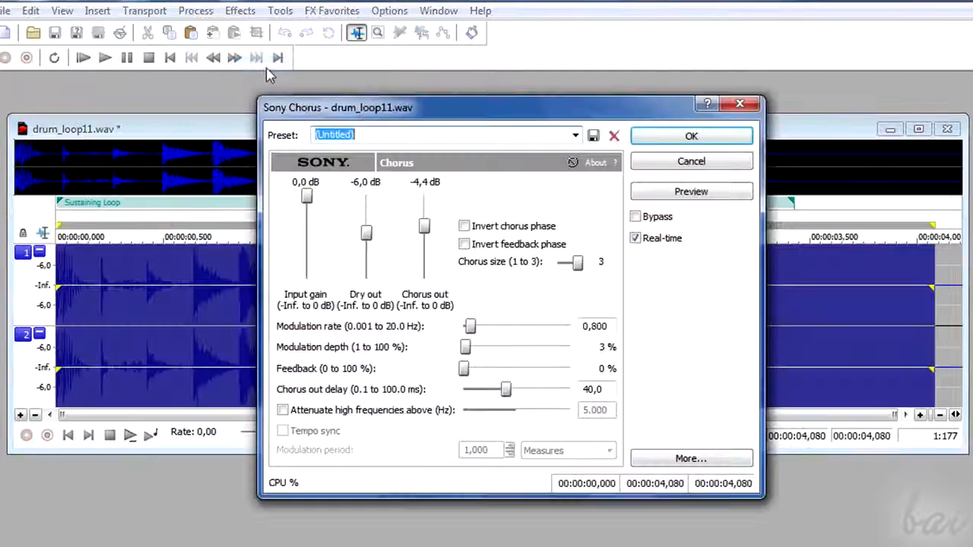
pyautogui.moveTo(456, 111); pyautogui.dragTo(593, 171)
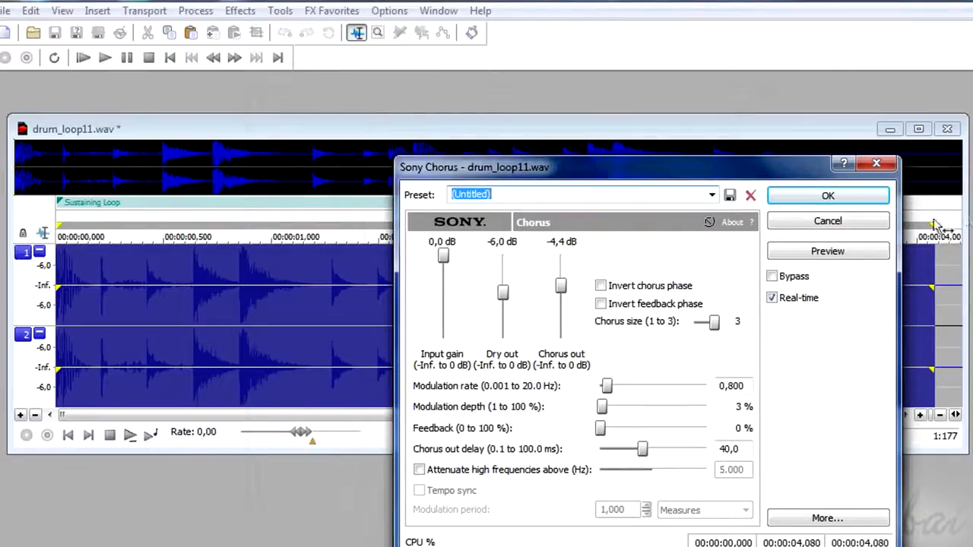
pyautogui.click(856, 195)
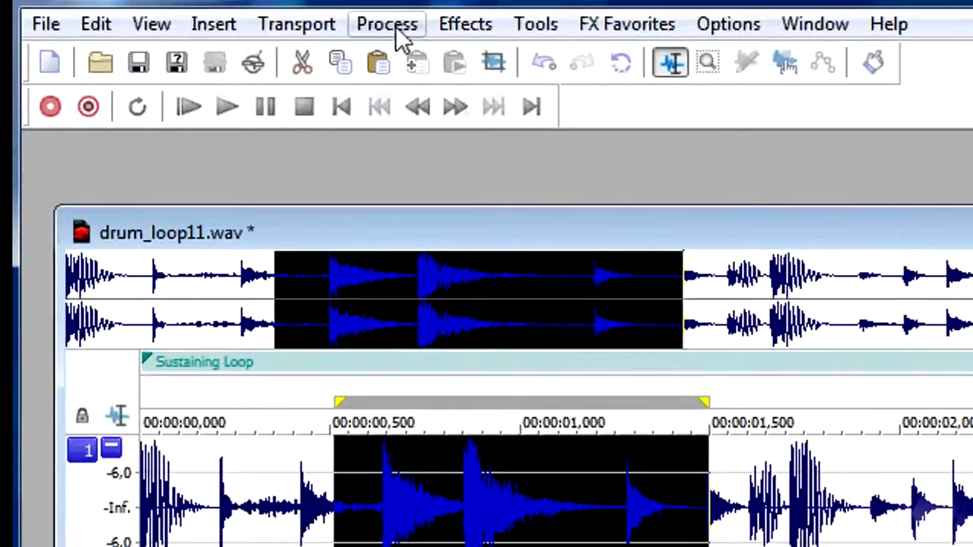
pyautogui.click(326, 17)
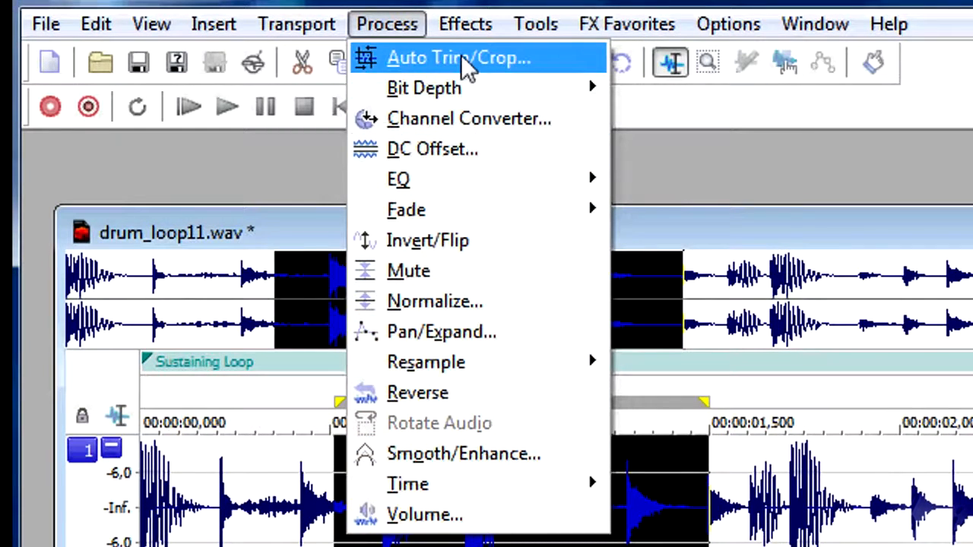
pyautogui.moveTo(488, 35)
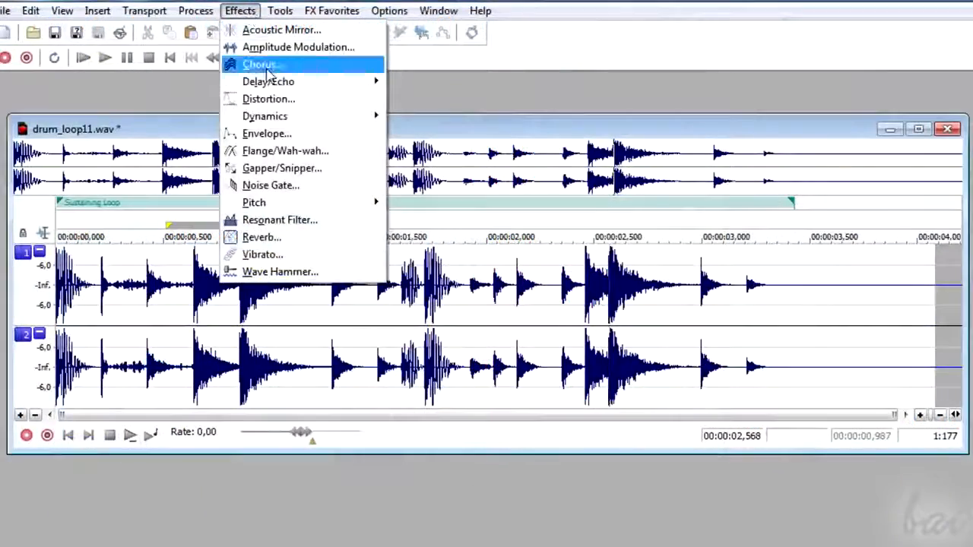
# Apply the Chorus effect to all of drum_loop11.wav with its default settings, and place the cursor near the file's start
pyautogui.click(505, 118)
pyautogui.moveTo(456, 112); pyautogui.dragTo(595, 171)
pyautogui.click(855, 199)
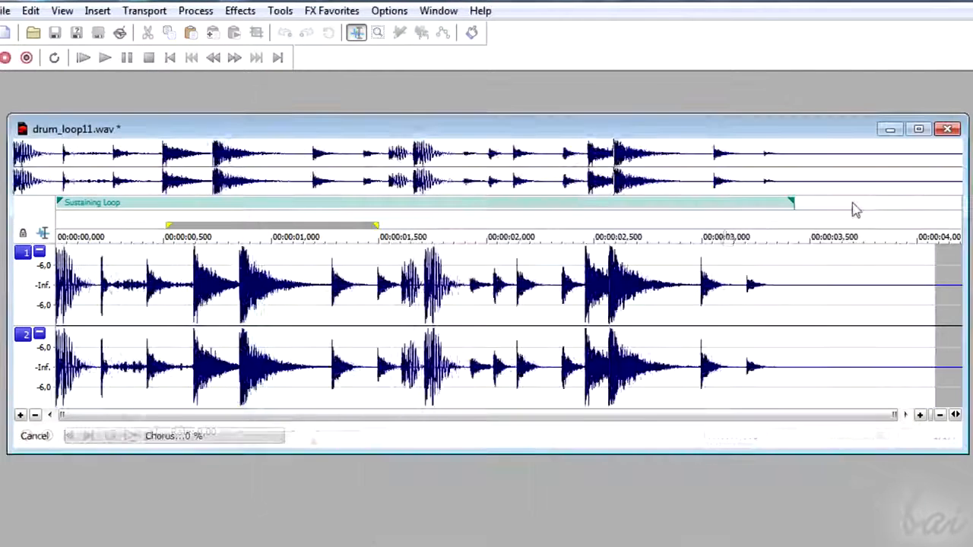
pyautogui.click(59, 263)
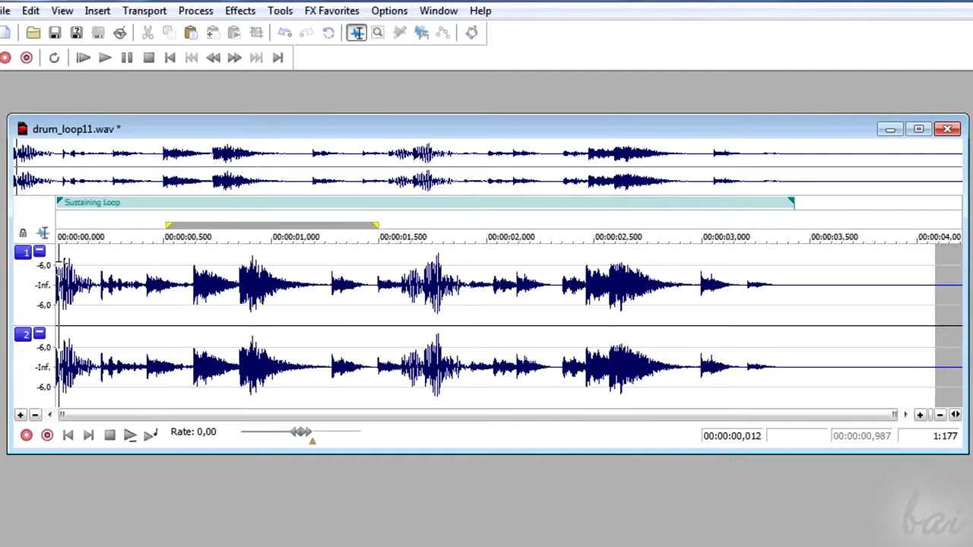
# Play drum_loop11.wav from its start to hear the applied effect, and look through the available processes and effects
pyautogui.press('space')
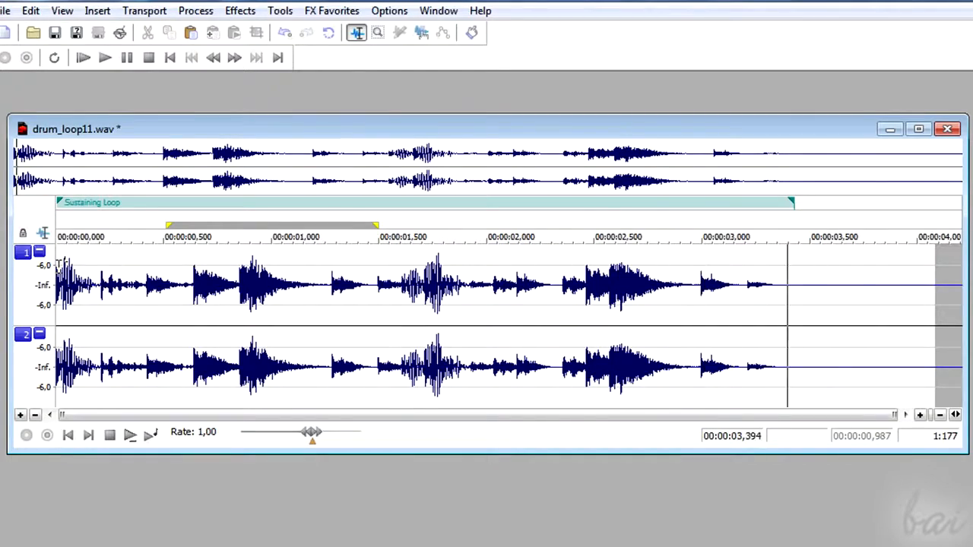
pyautogui.click(195, 10)
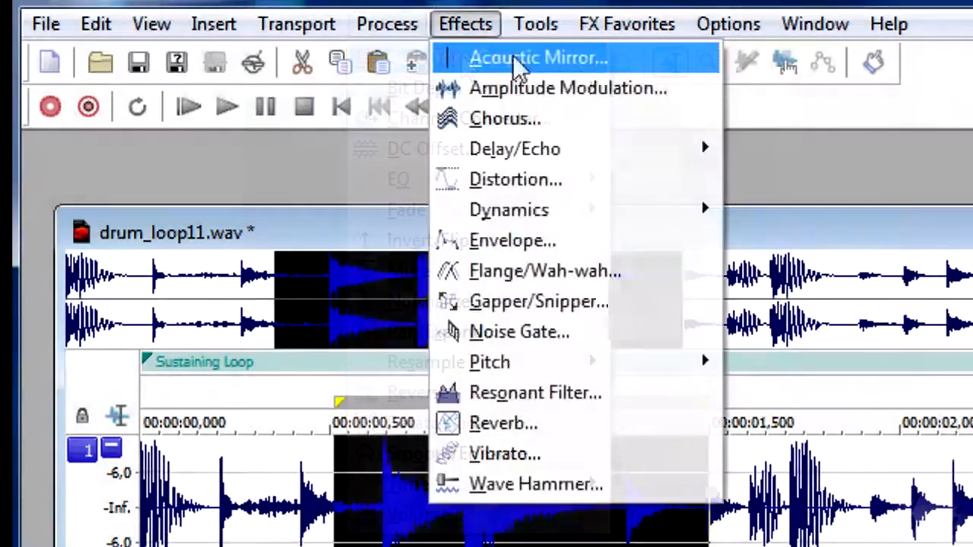
pyautogui.moveTo(536, 24)
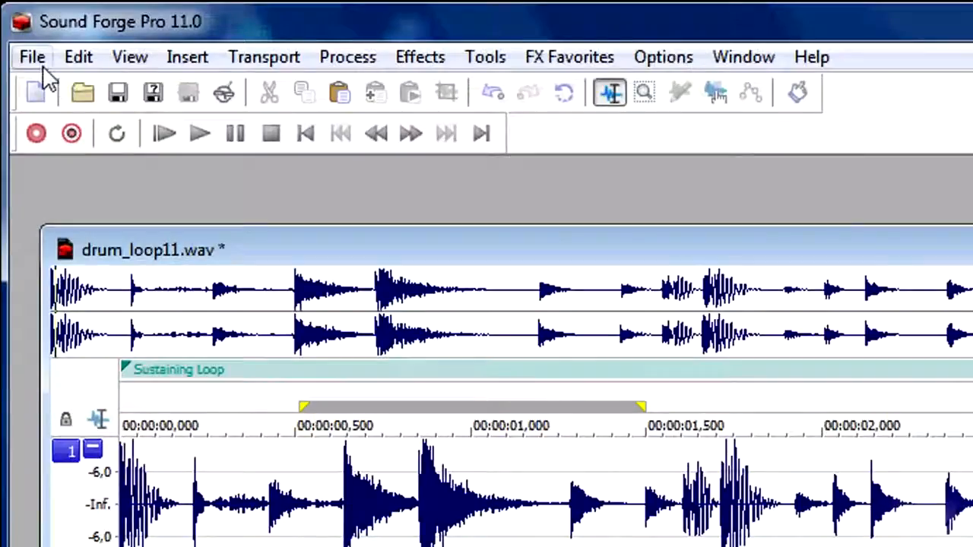
# Attach the video 1.avi from the Samples folder to drum_loop11.wav
pyautogui.click(38, 61)
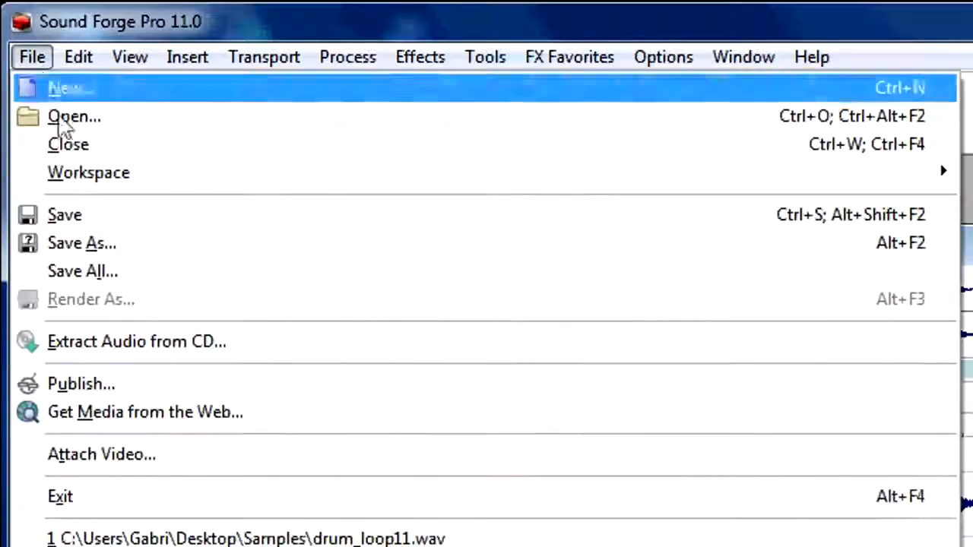
pyautogui.click(112, 448)
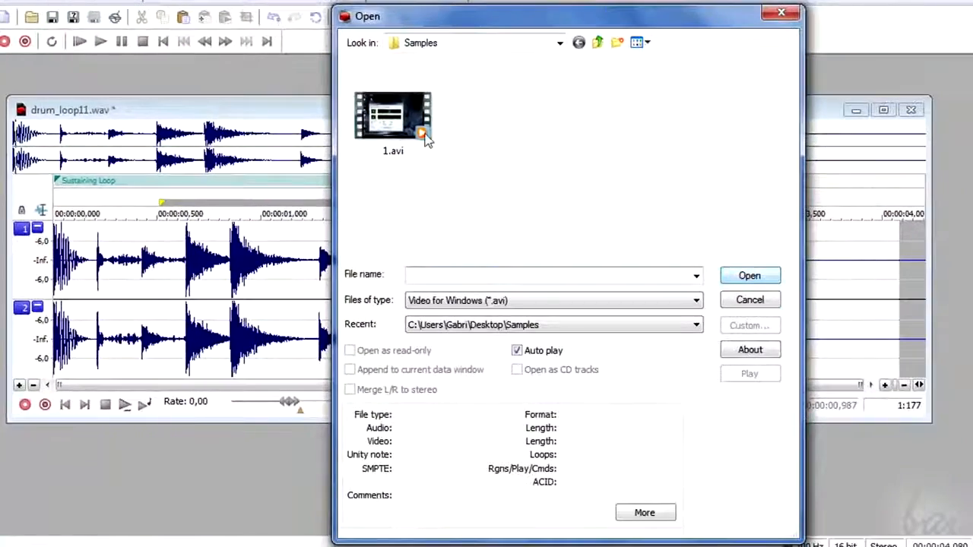
pyautogui.click(424, 137)
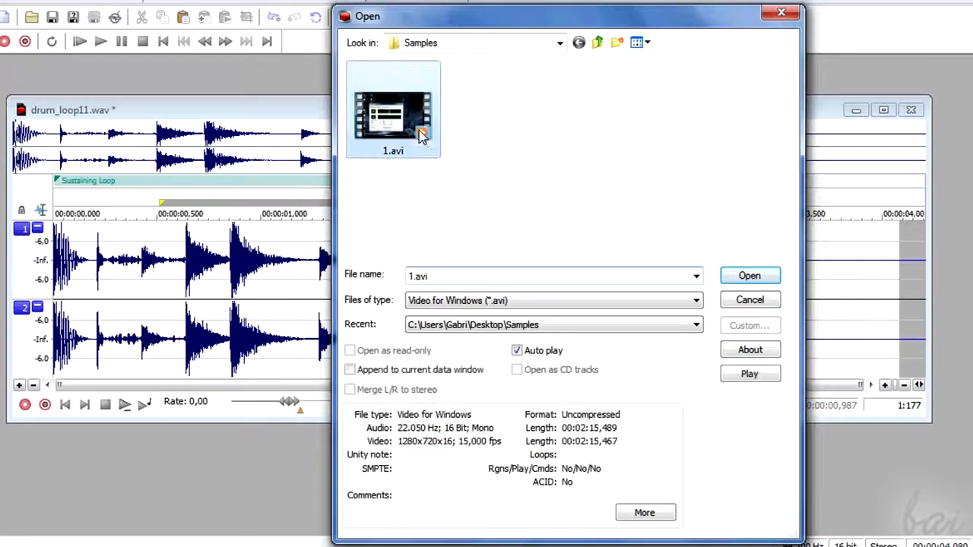
pyautogui.click(749, 276)
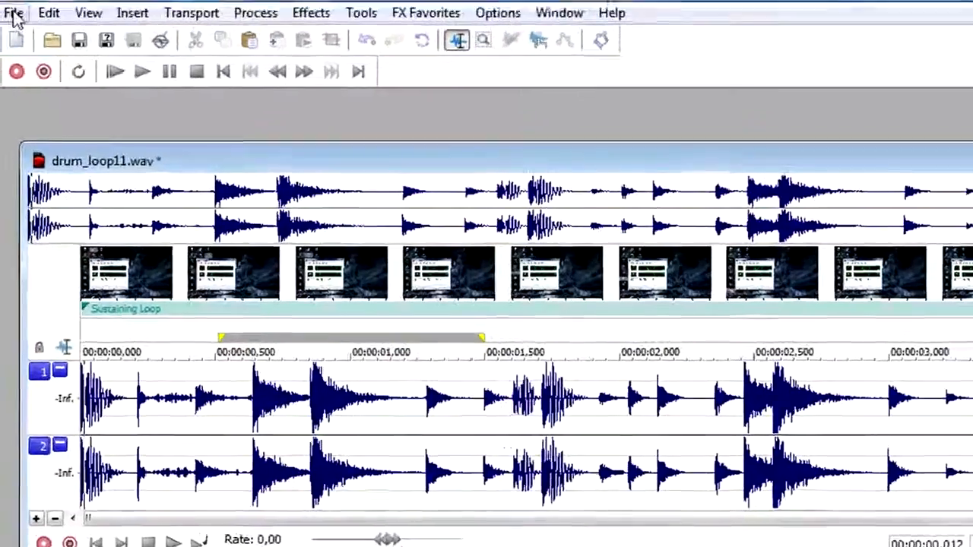
# Save the audio and its attached video as the project Sound 1.frg on the desktop
pyautogui.click(14, 14)
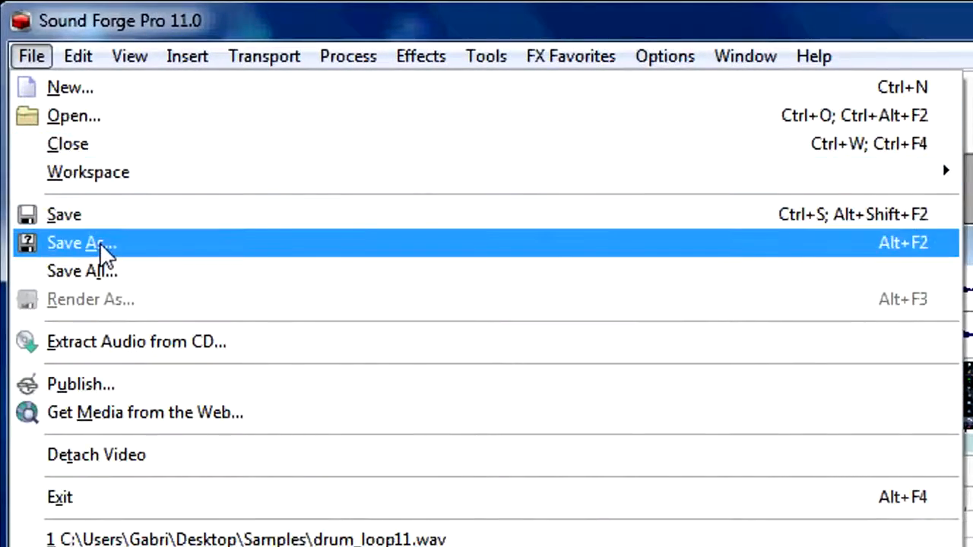
pyautogui.click(100, 243)
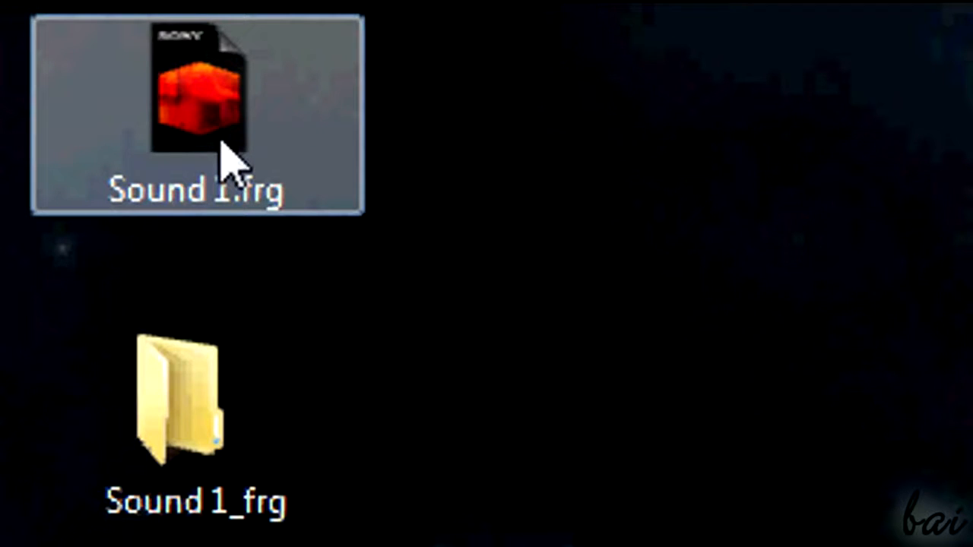
pyautogui.moveTo(233, 174)
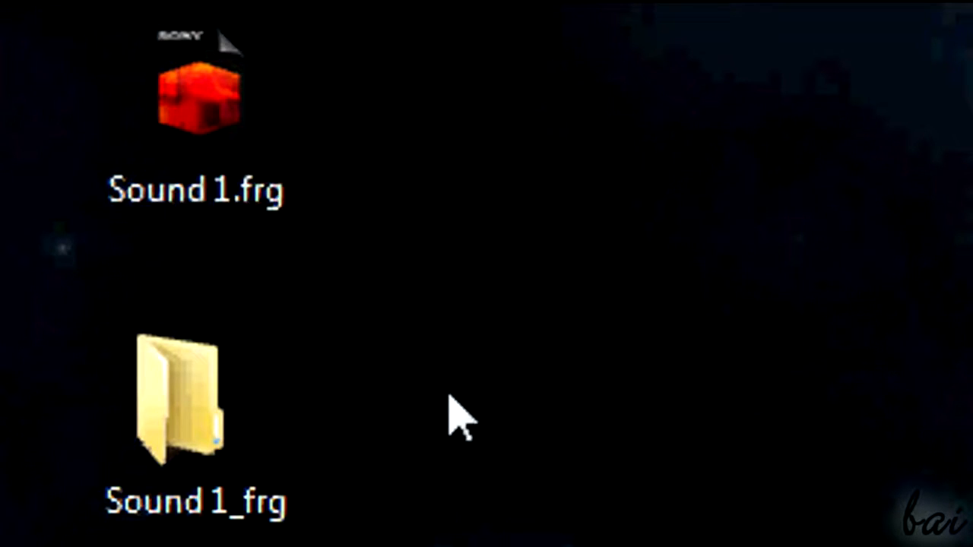
# Examine all the media and temporary files stored in the Sound 1_frg project folder, and close the folder
pyautogui.moveTo(259, 456)
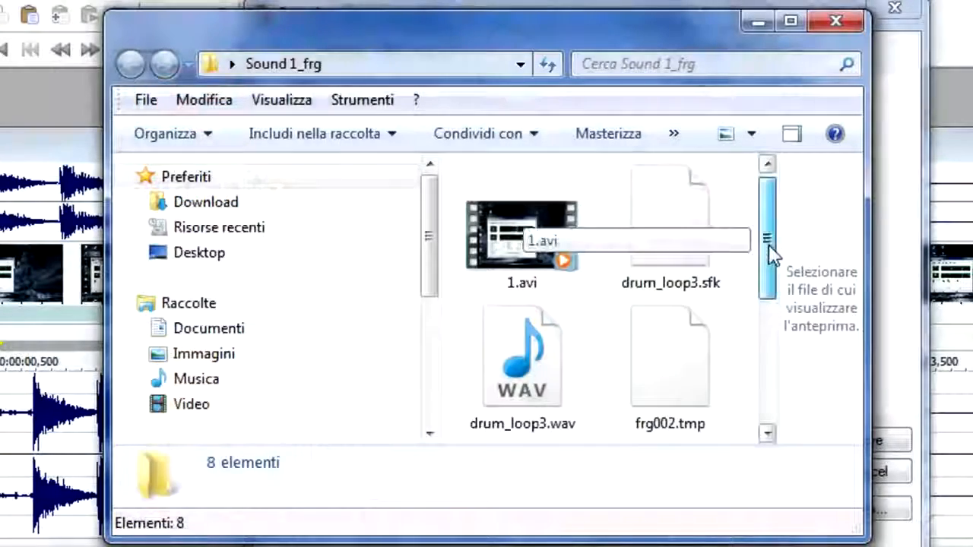
pyautogui.moveTo(769, 251); pyautogui.dragTo(761, 358)
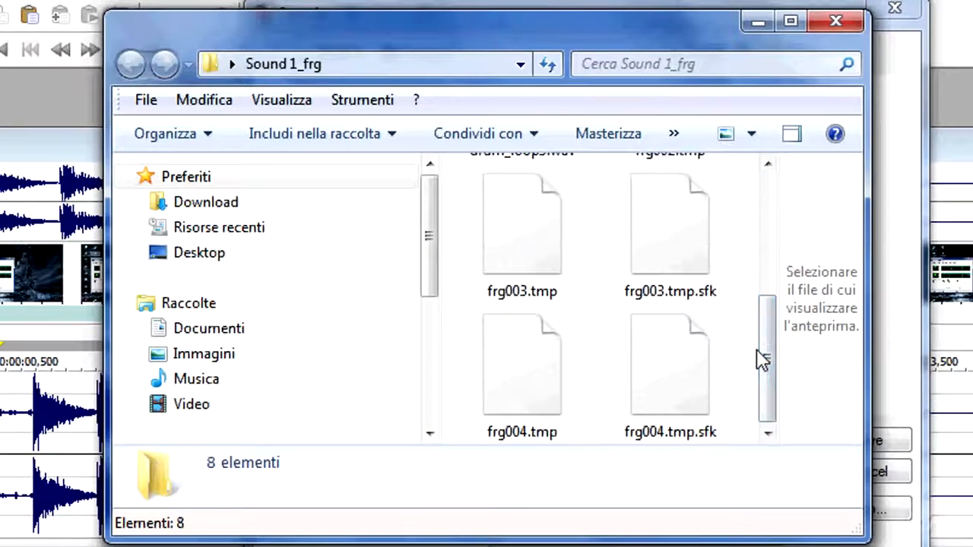
pyautogui.click(848, 35)
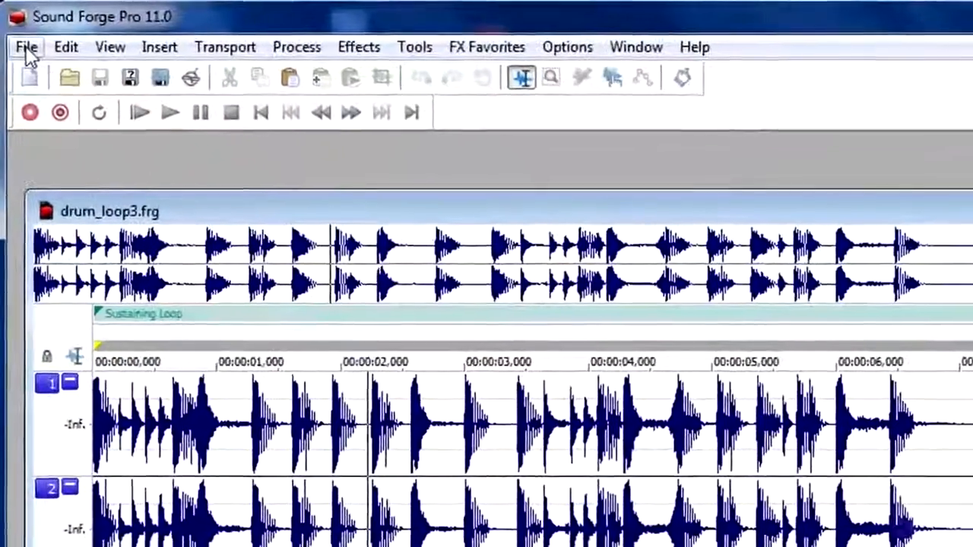
# Open the Render As settings for drum_loop3.frg and show the file formats available for rendering
pyautogui.click(22, 41)
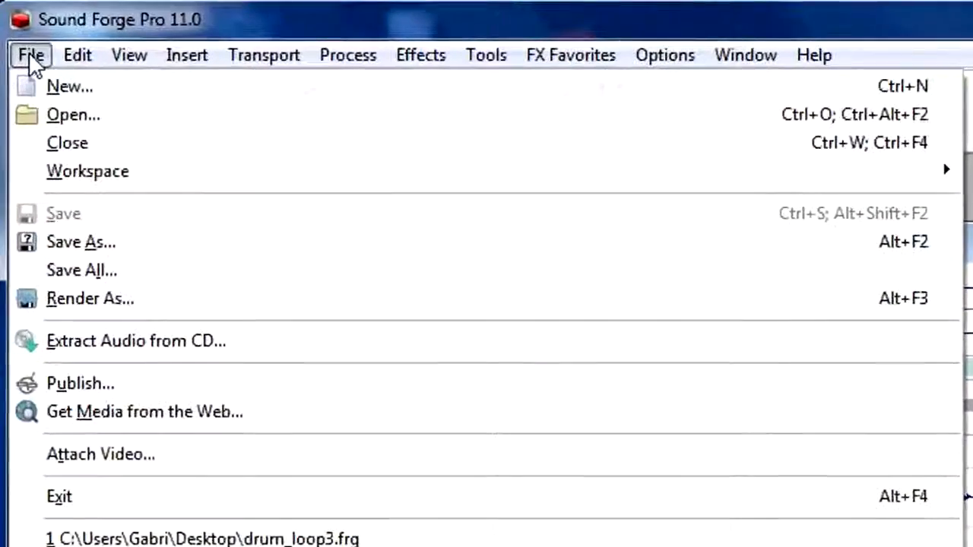
pyautogui.click(98, 299)
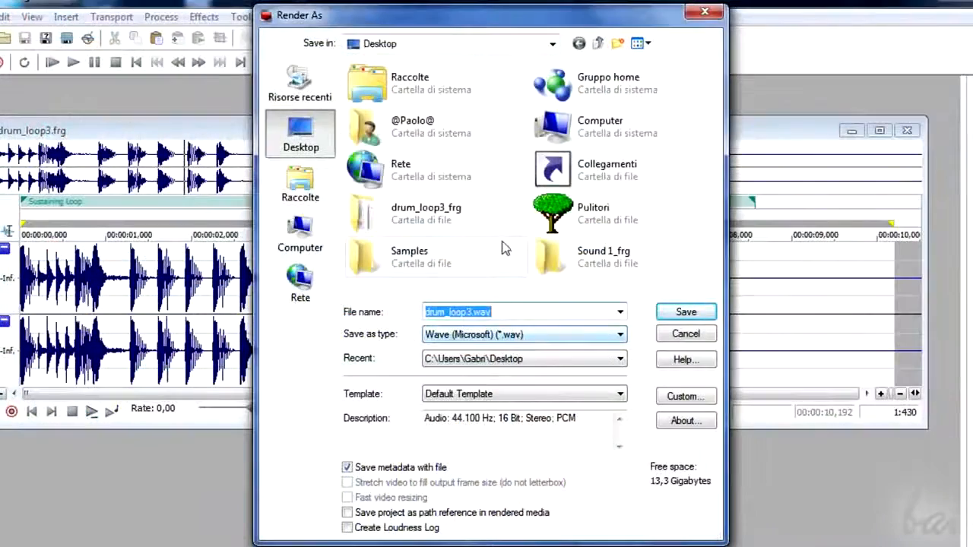
pyautogui.click(506, 335)
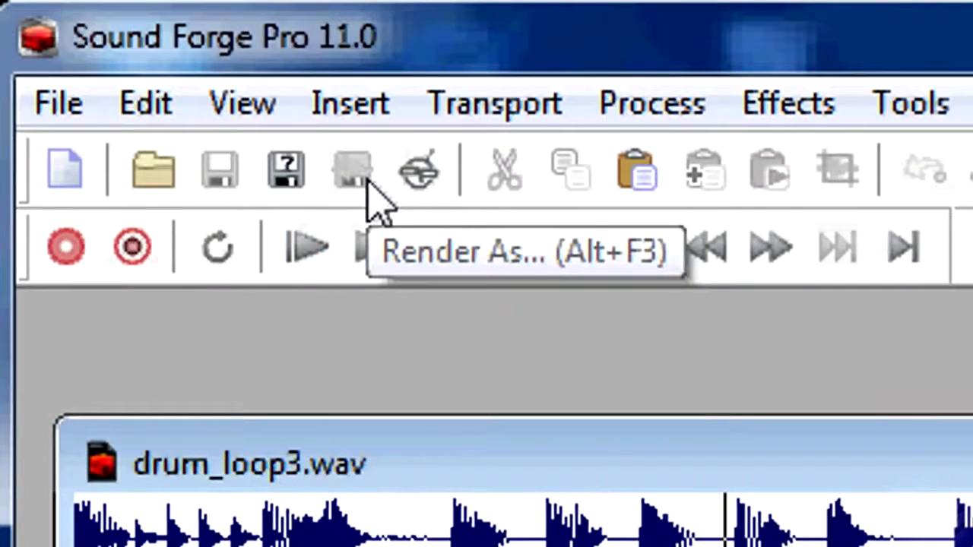
# Save drum_loop3.wav with the Save As command, keeping the suggested settings
pyautogui.click(287, 179)
pyautogui.press('Return')
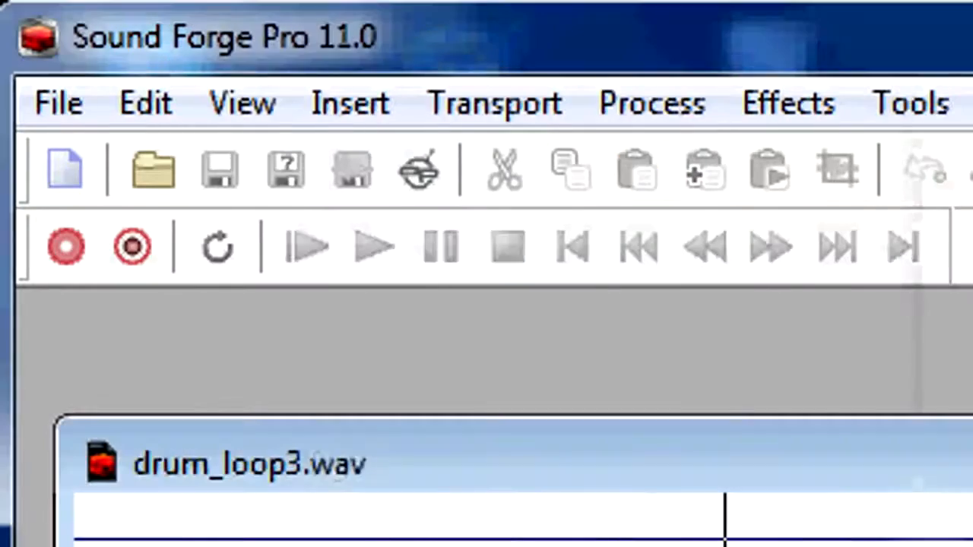